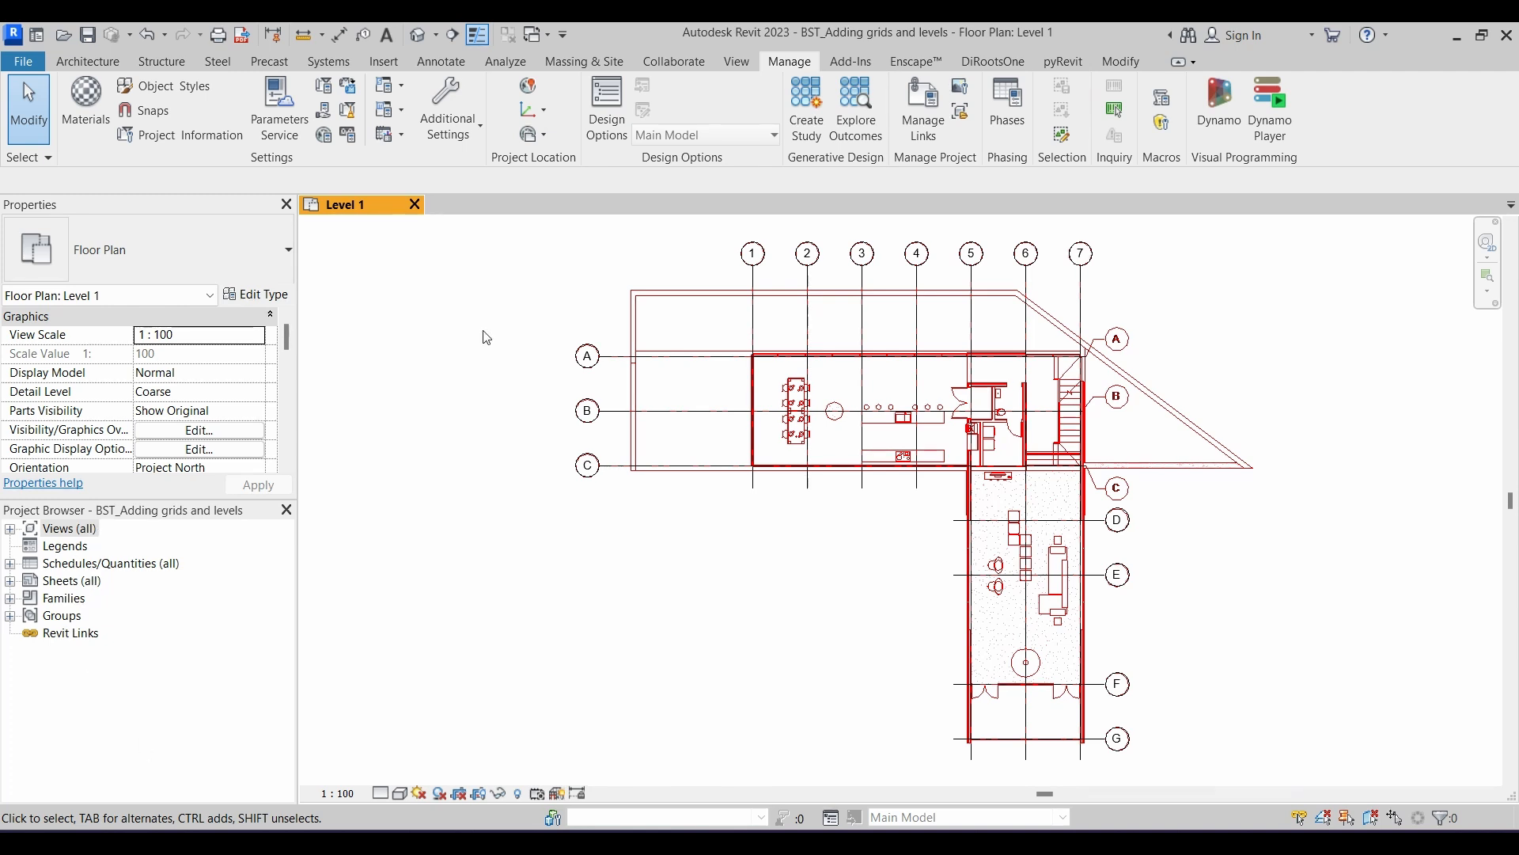
Expand the Views, Schedules/Quantities and Sheets branches of the Project Browser to examine their current organization
click(10, 528)
click(9, 649)
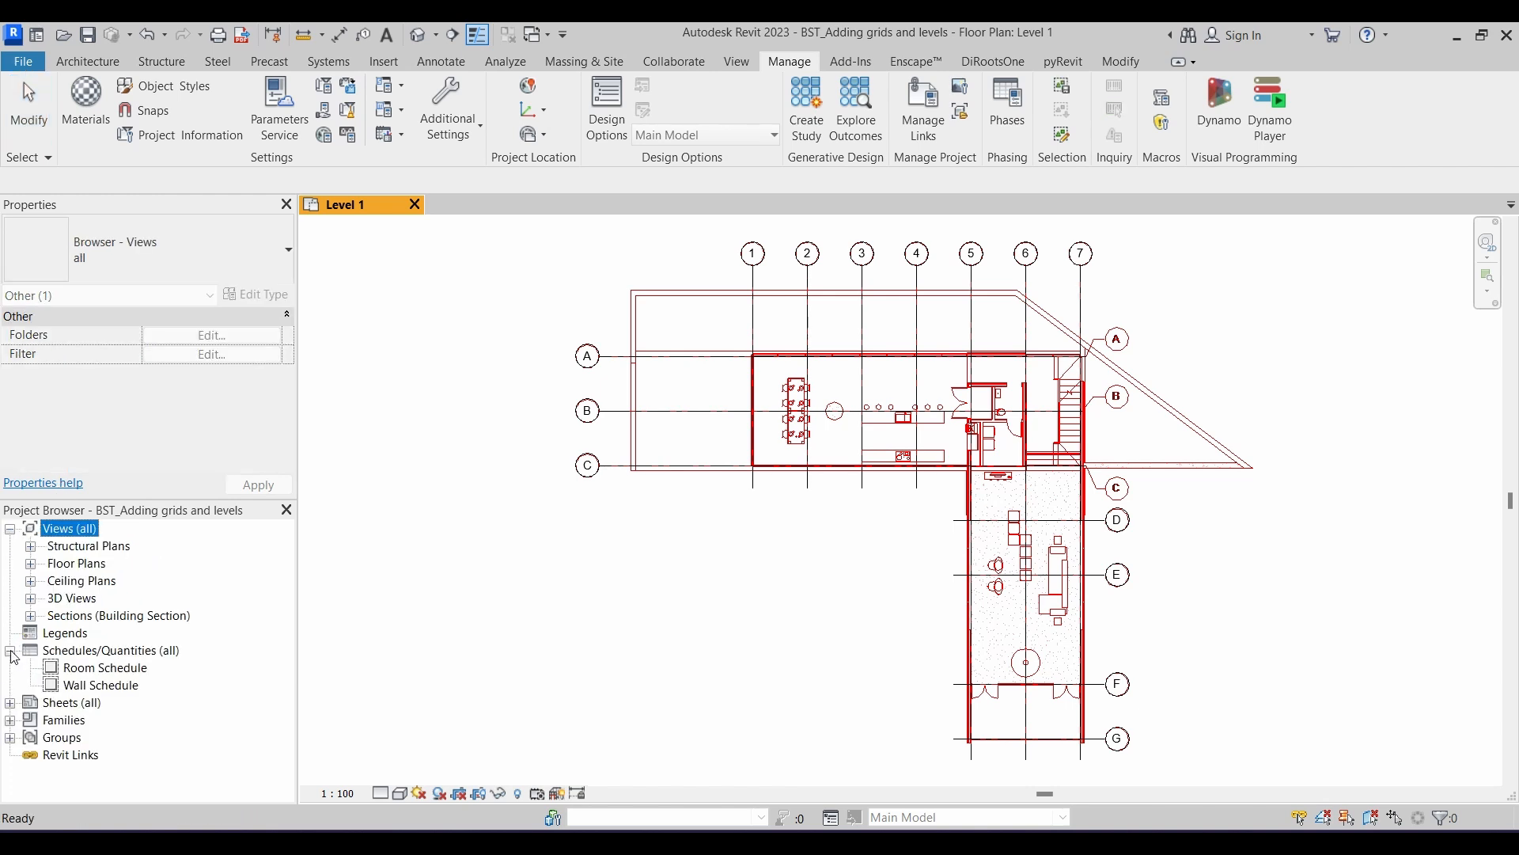
click(10, 703)
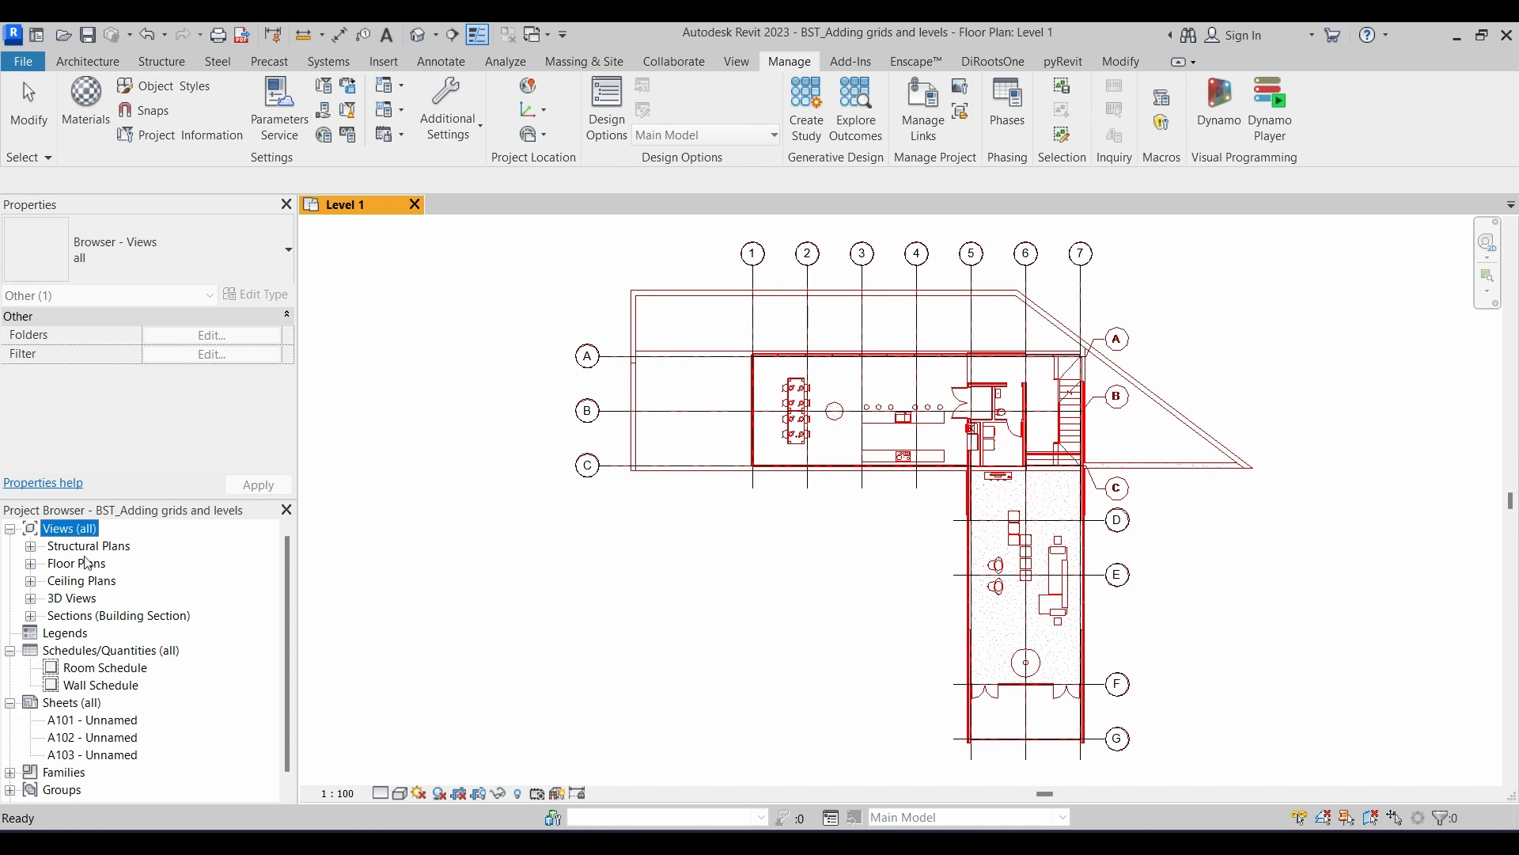
Create a new browser organization scheme for the views named Discipline/Type
right_click(85, 530)
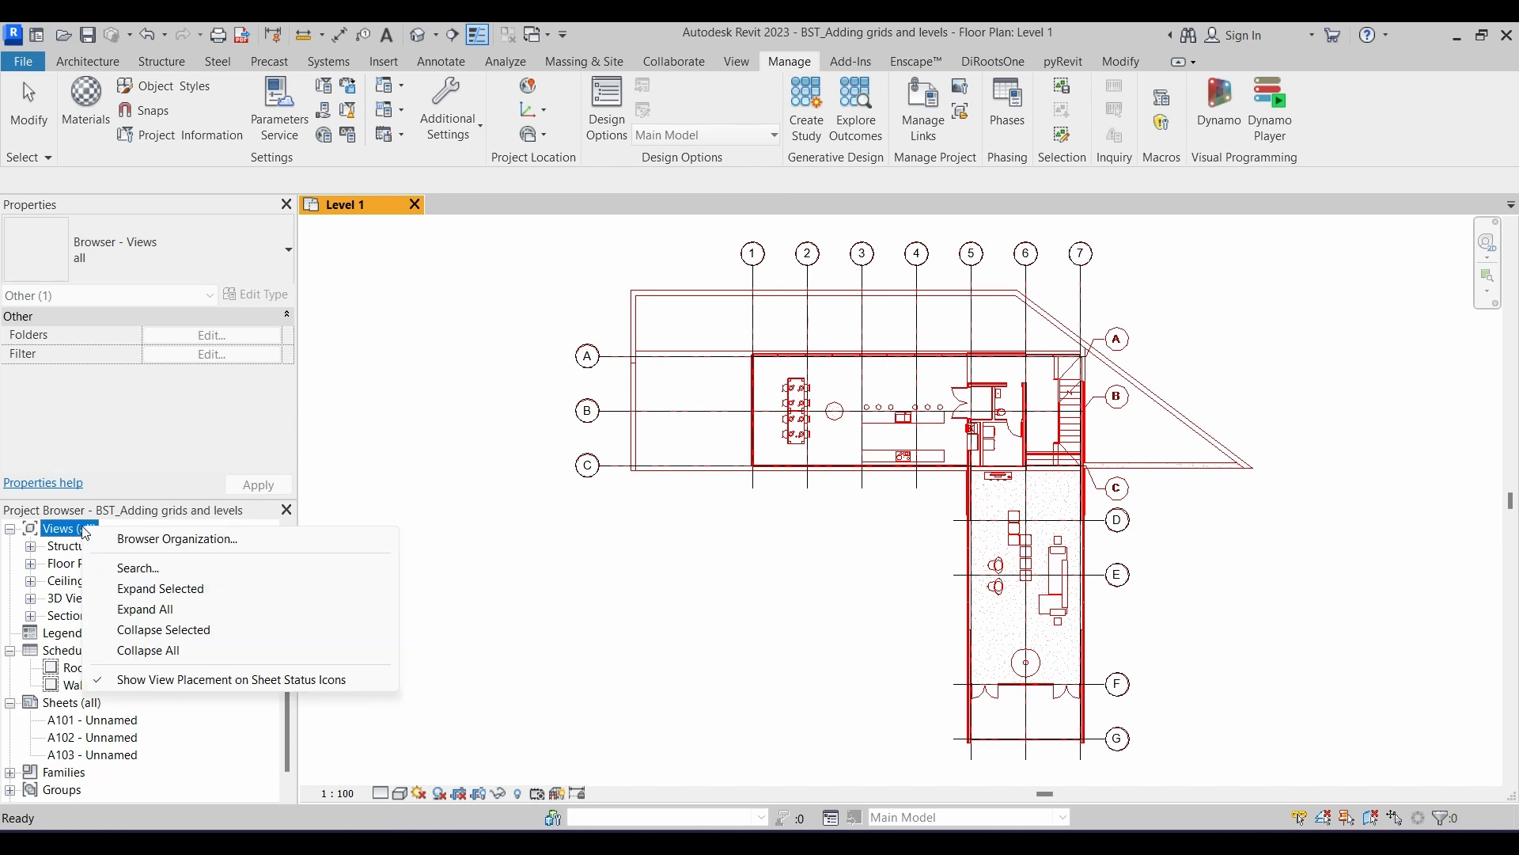
click(143, 539)
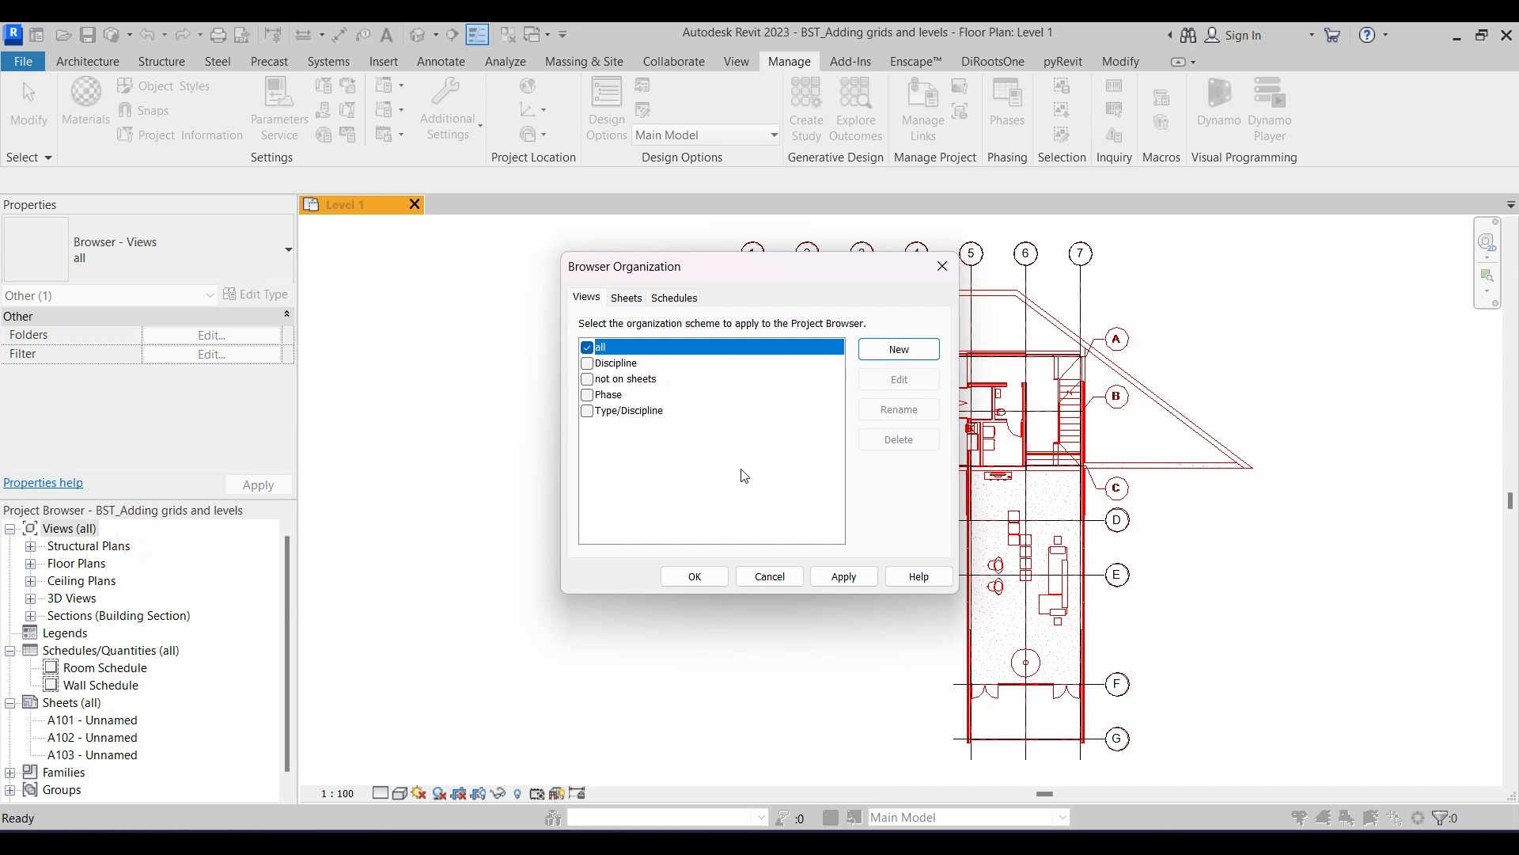
click(629, 364)
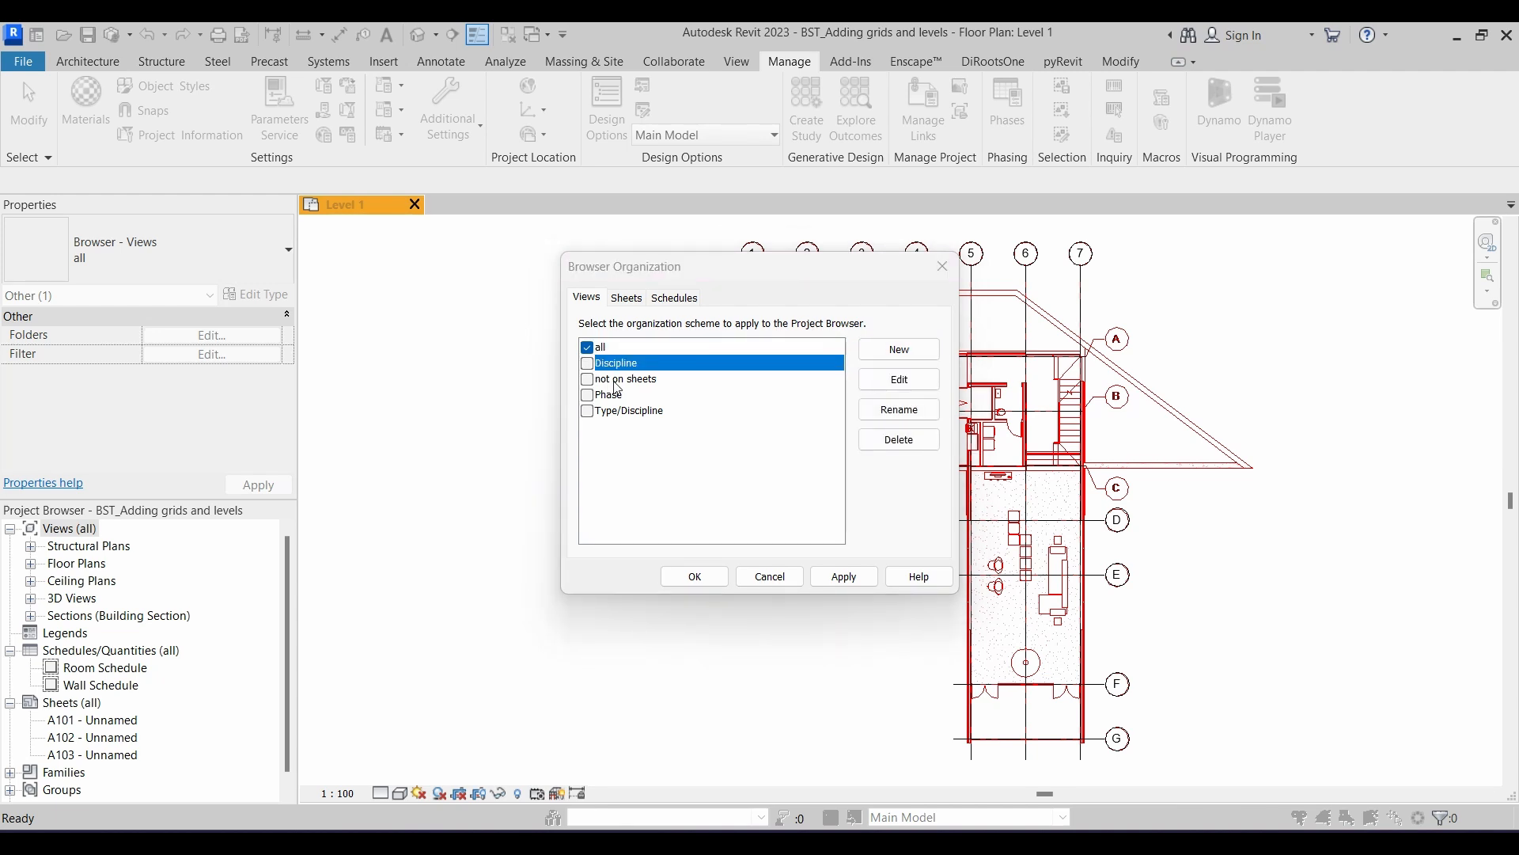
click(625, 381)
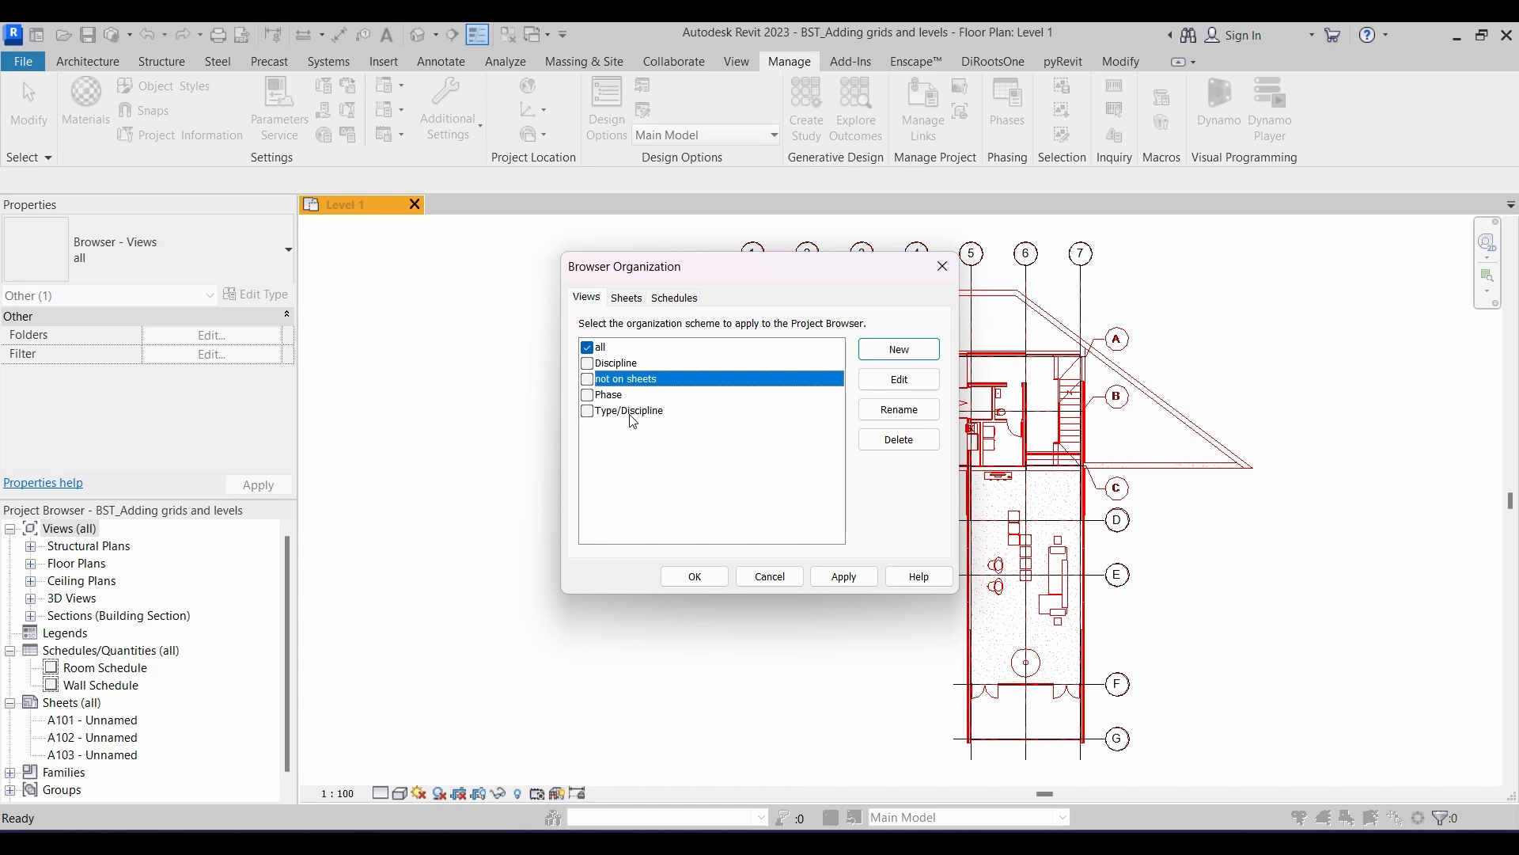
click(897, 352)
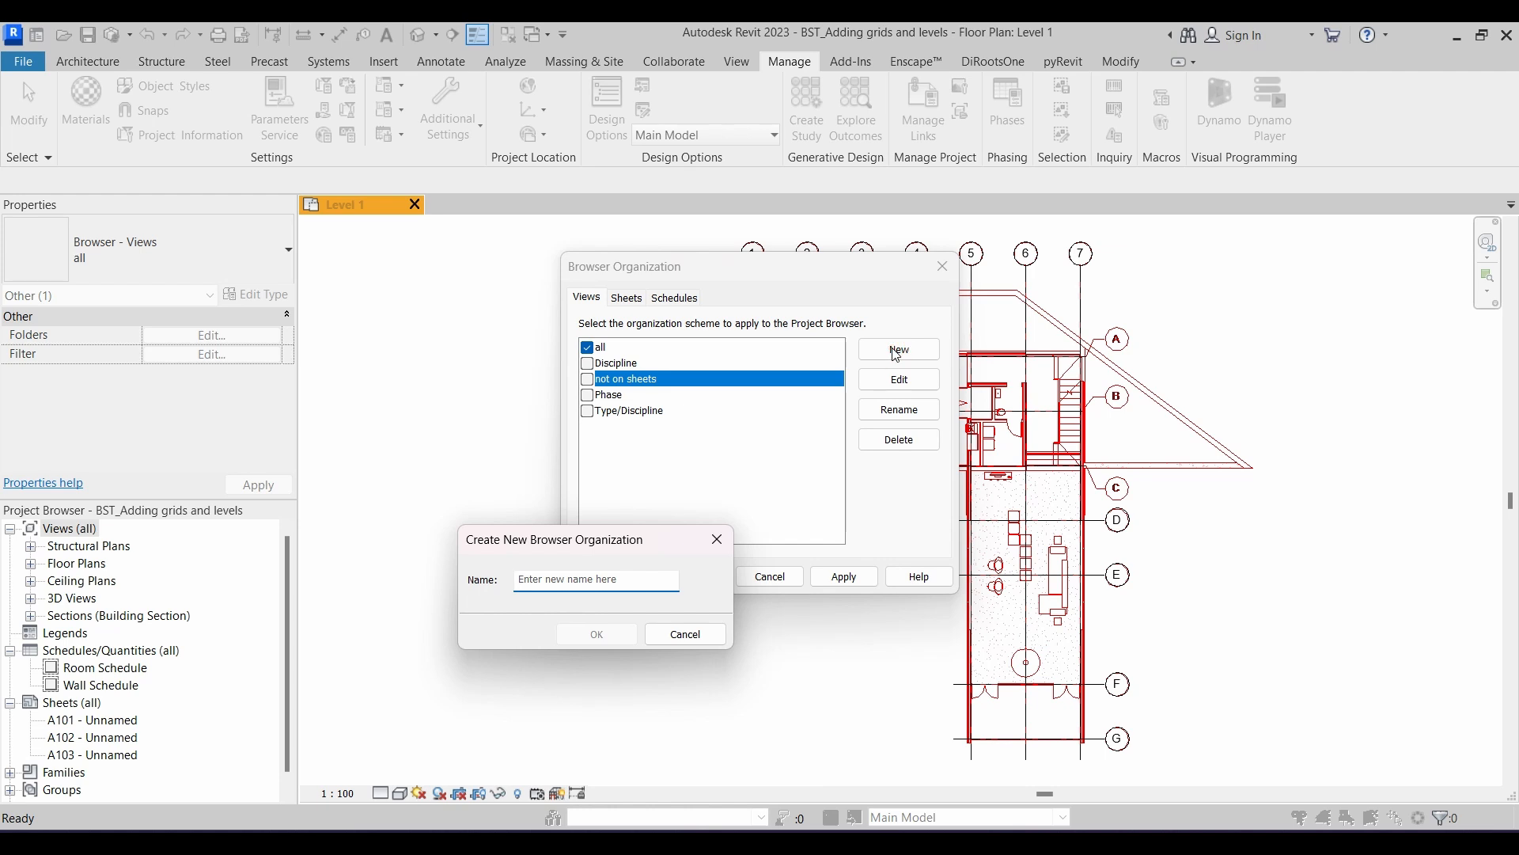
text(Dis)
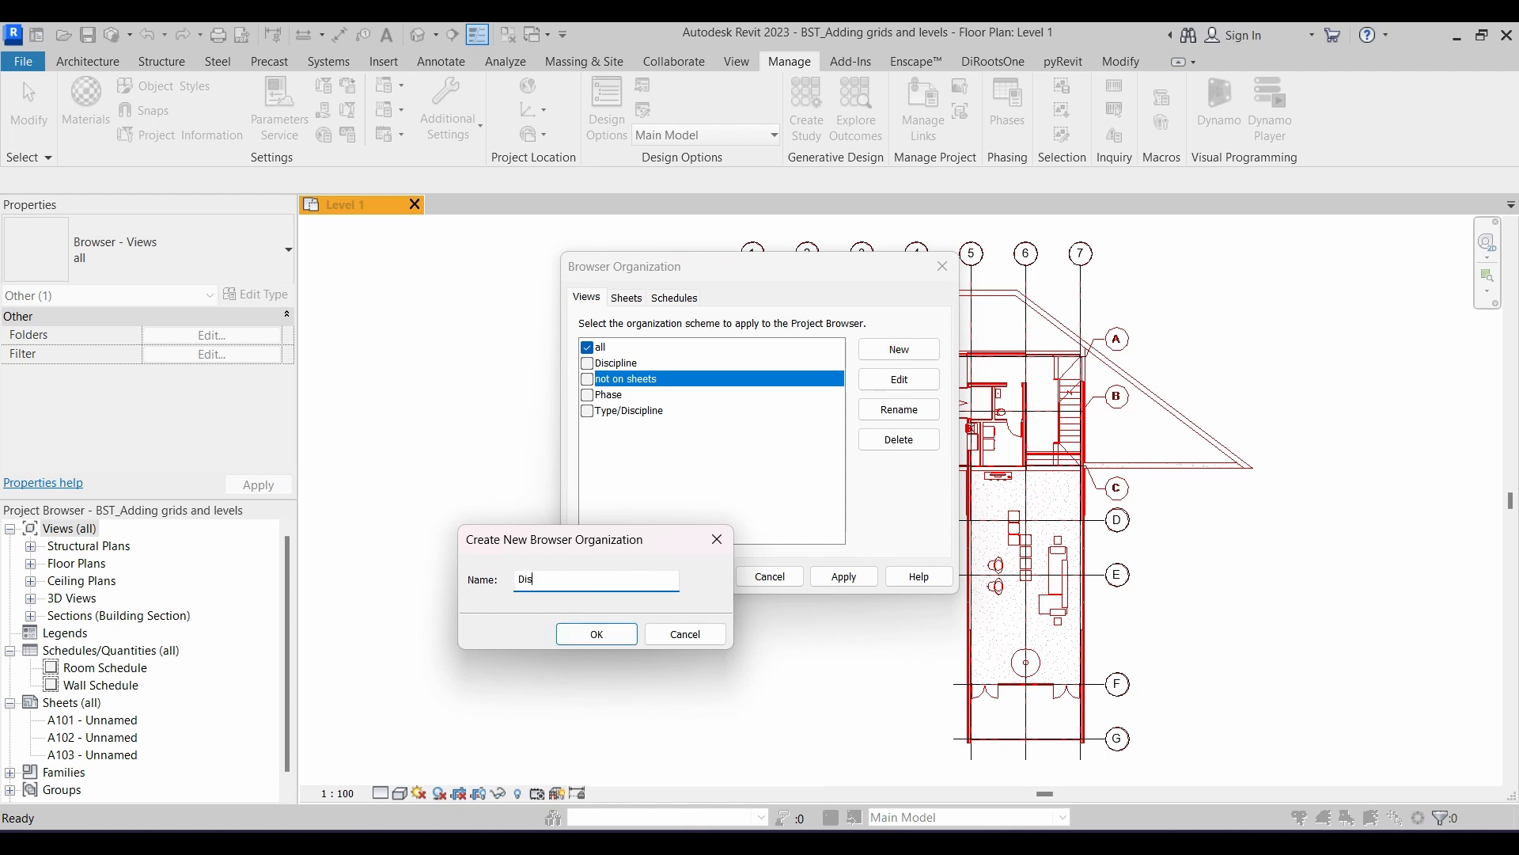
text(cipline/Type)
click(622, 638)
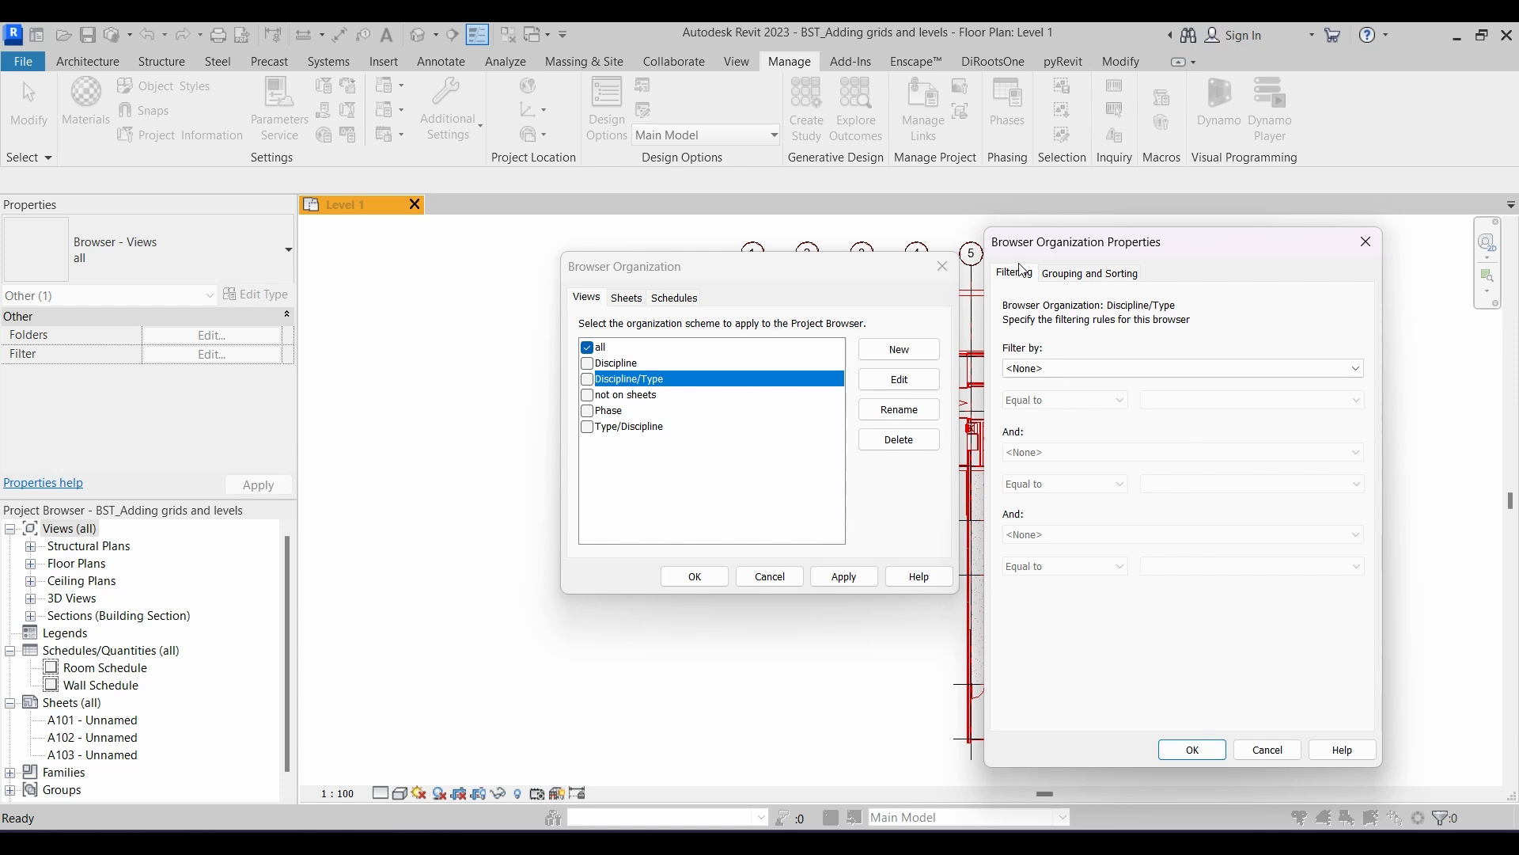
Group the Discipline/Type scheme by Discipline and then by Type, and apply it to the project views
click(1094, 273)
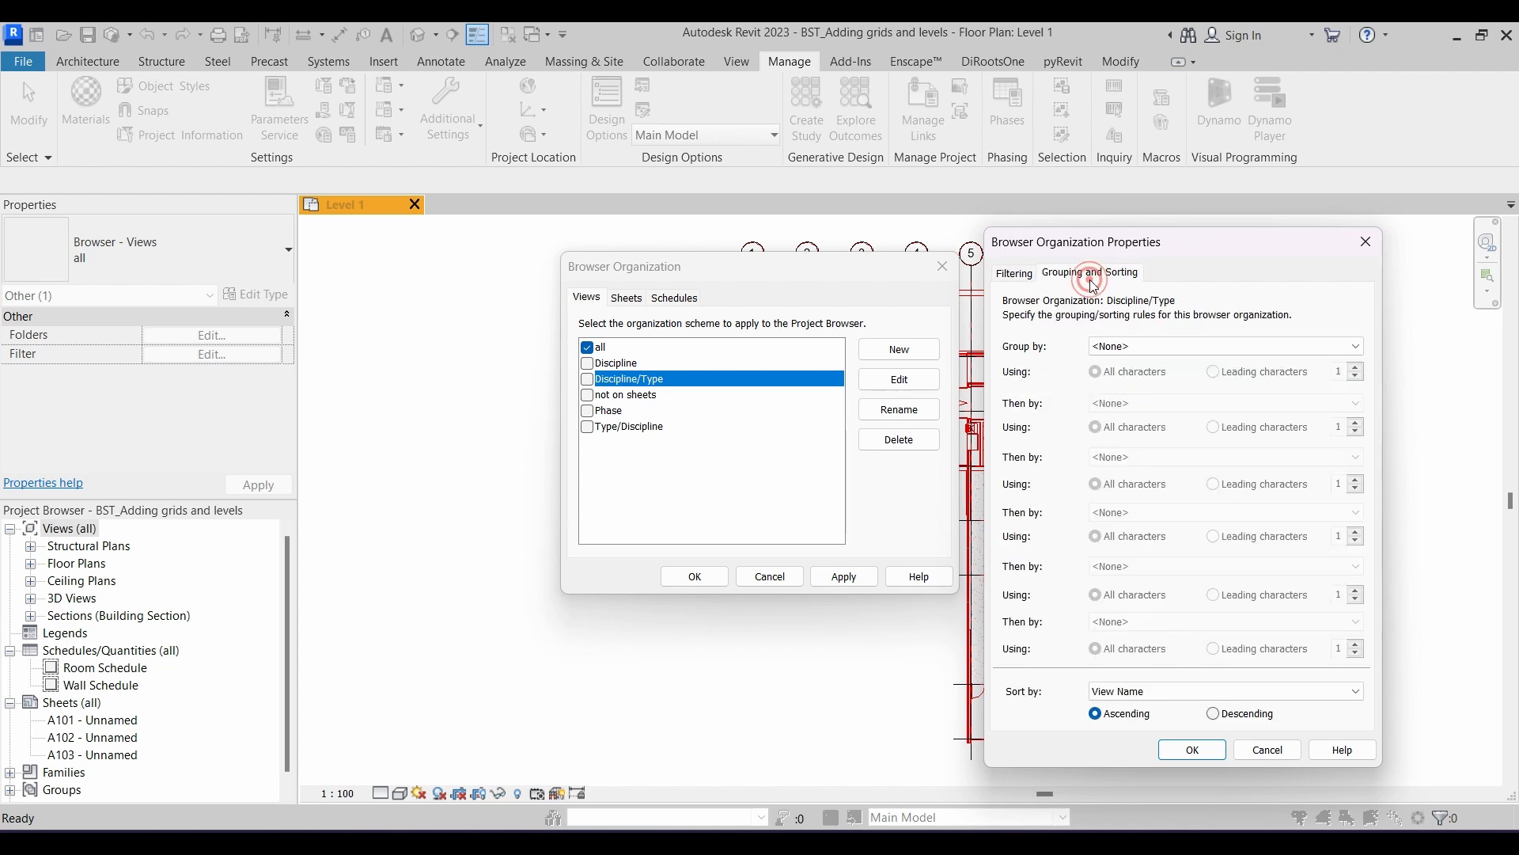
click(1140, 347)
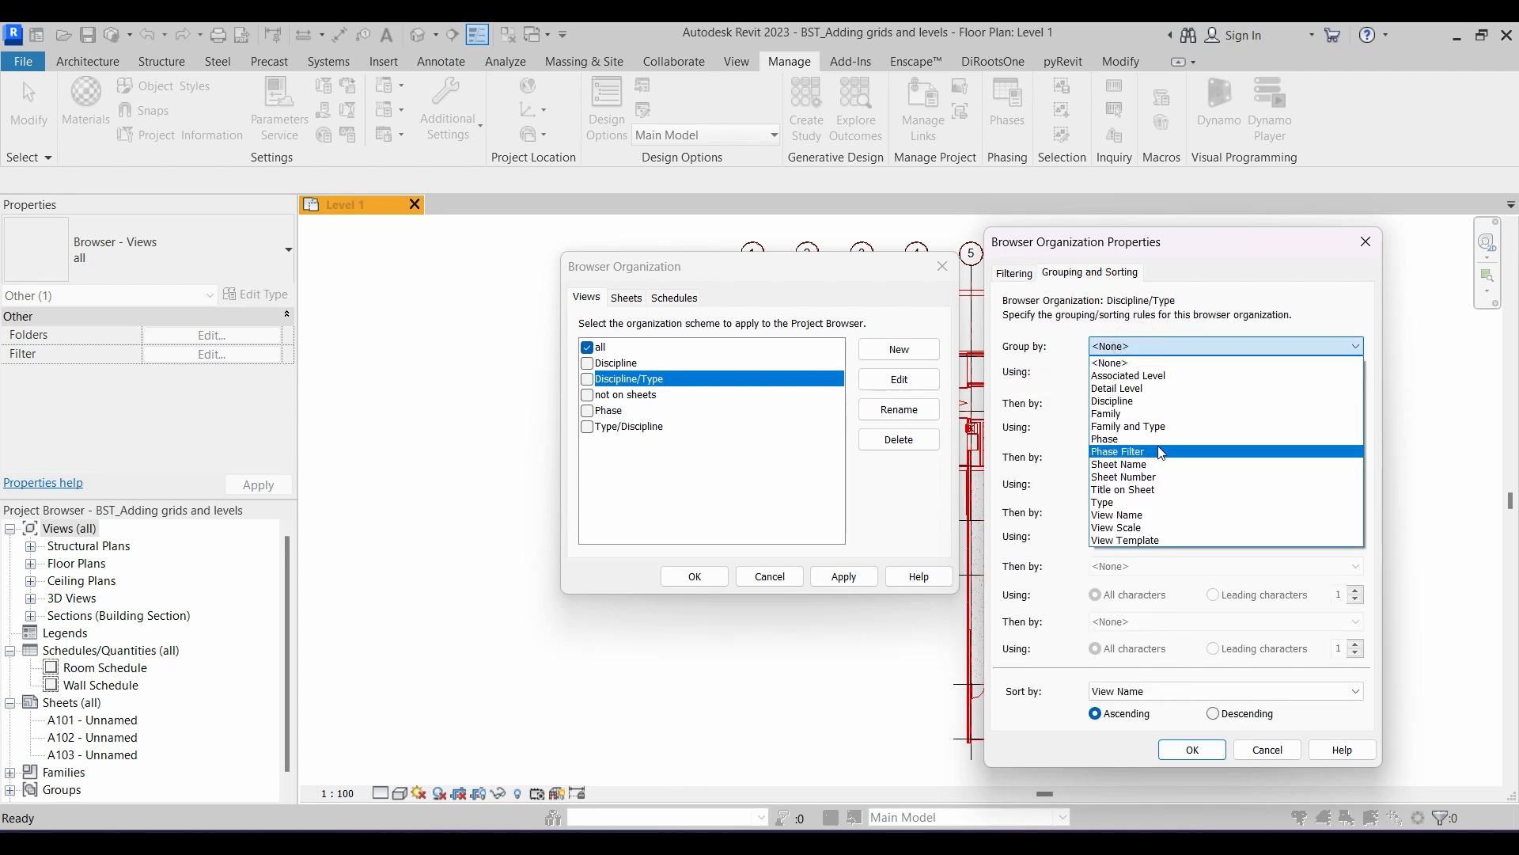
click(1167, 402)
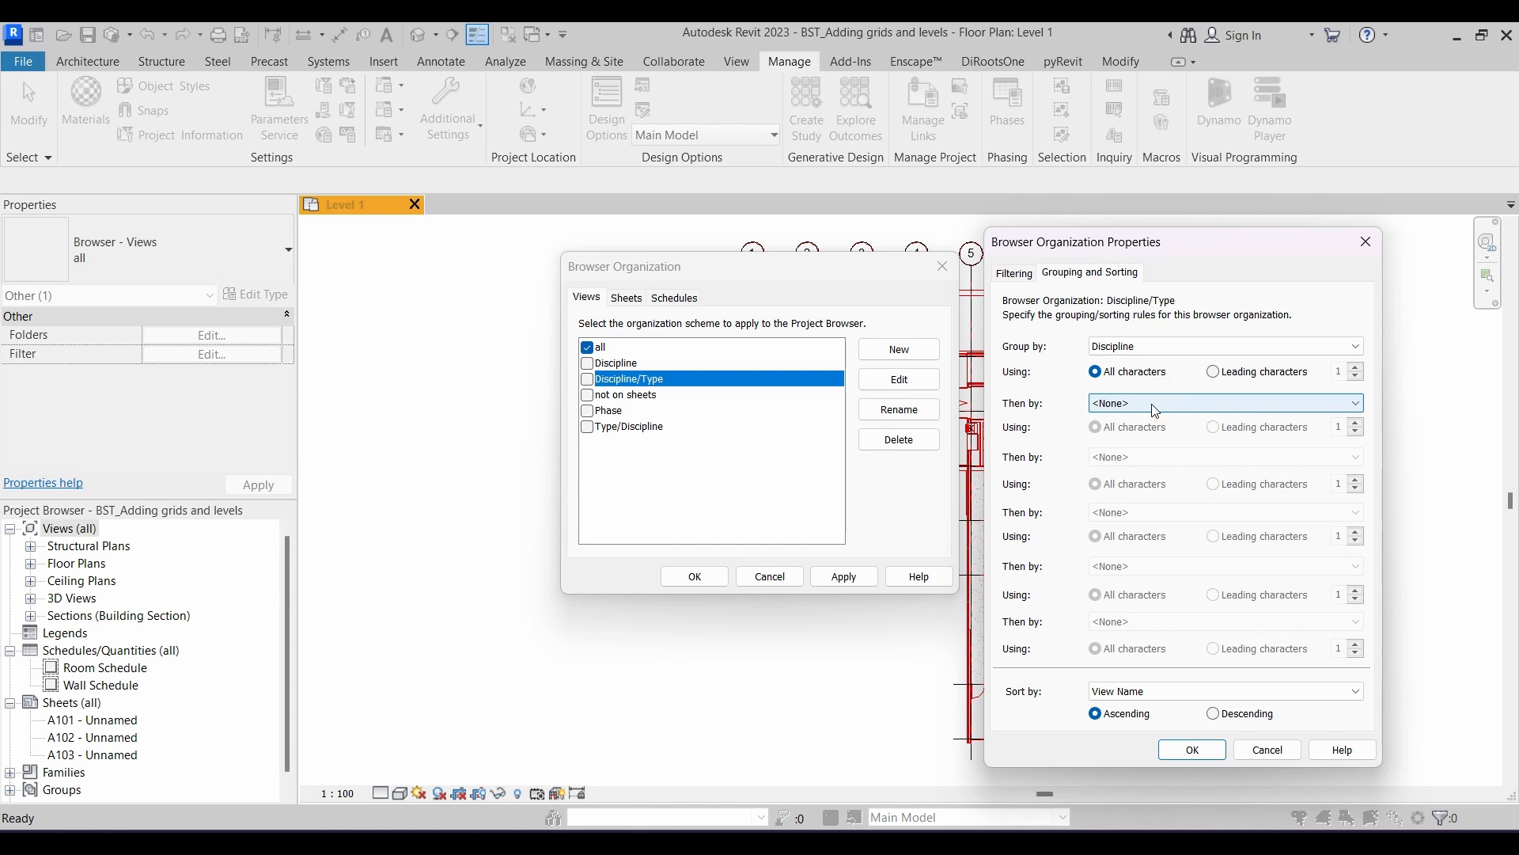
click(1156, 403)
click(1154, 559)
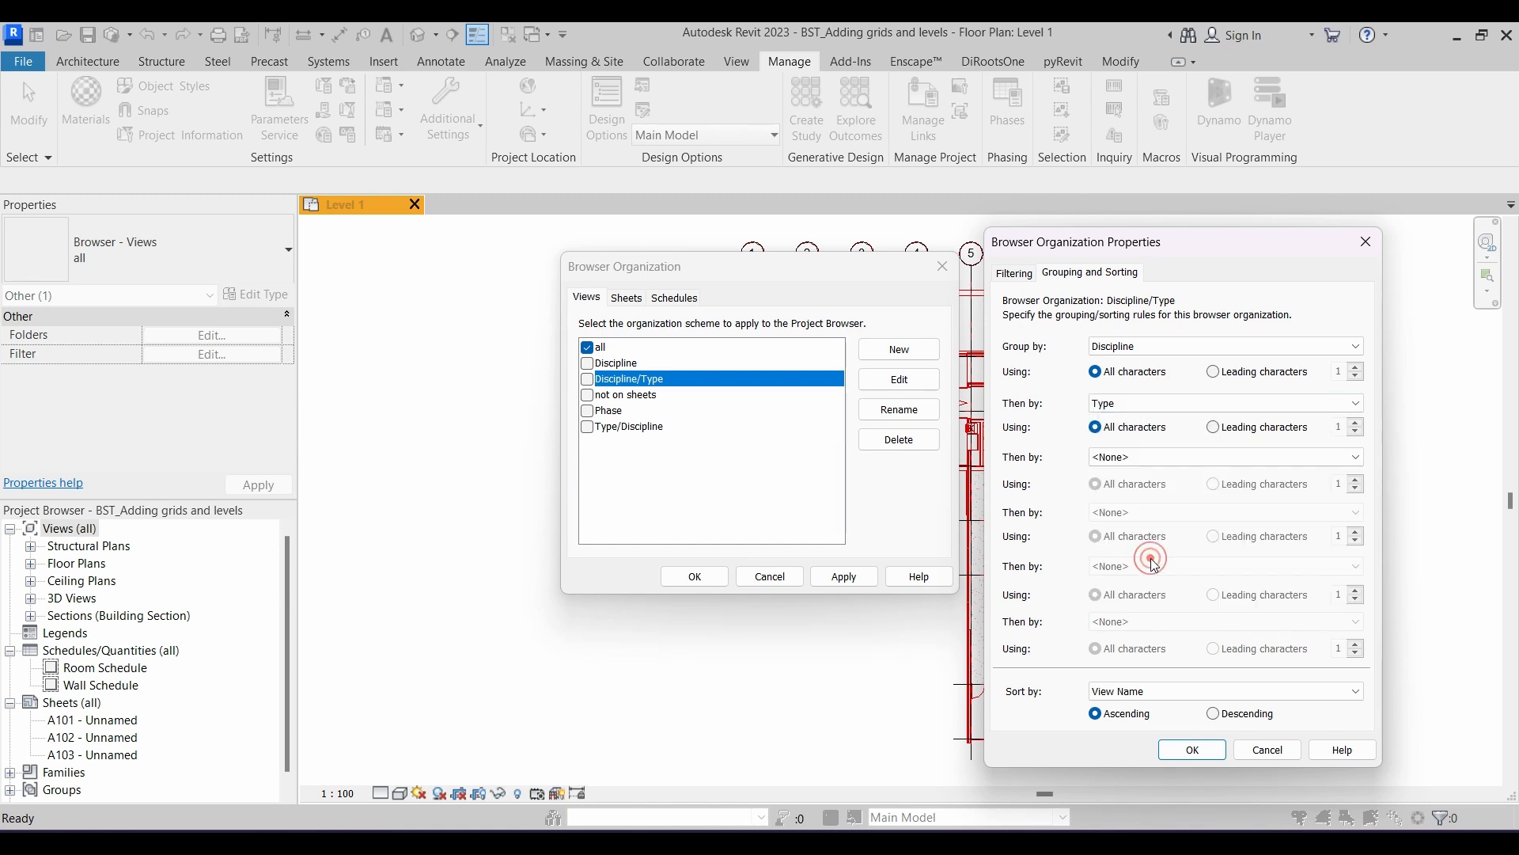
click(1192, 750)
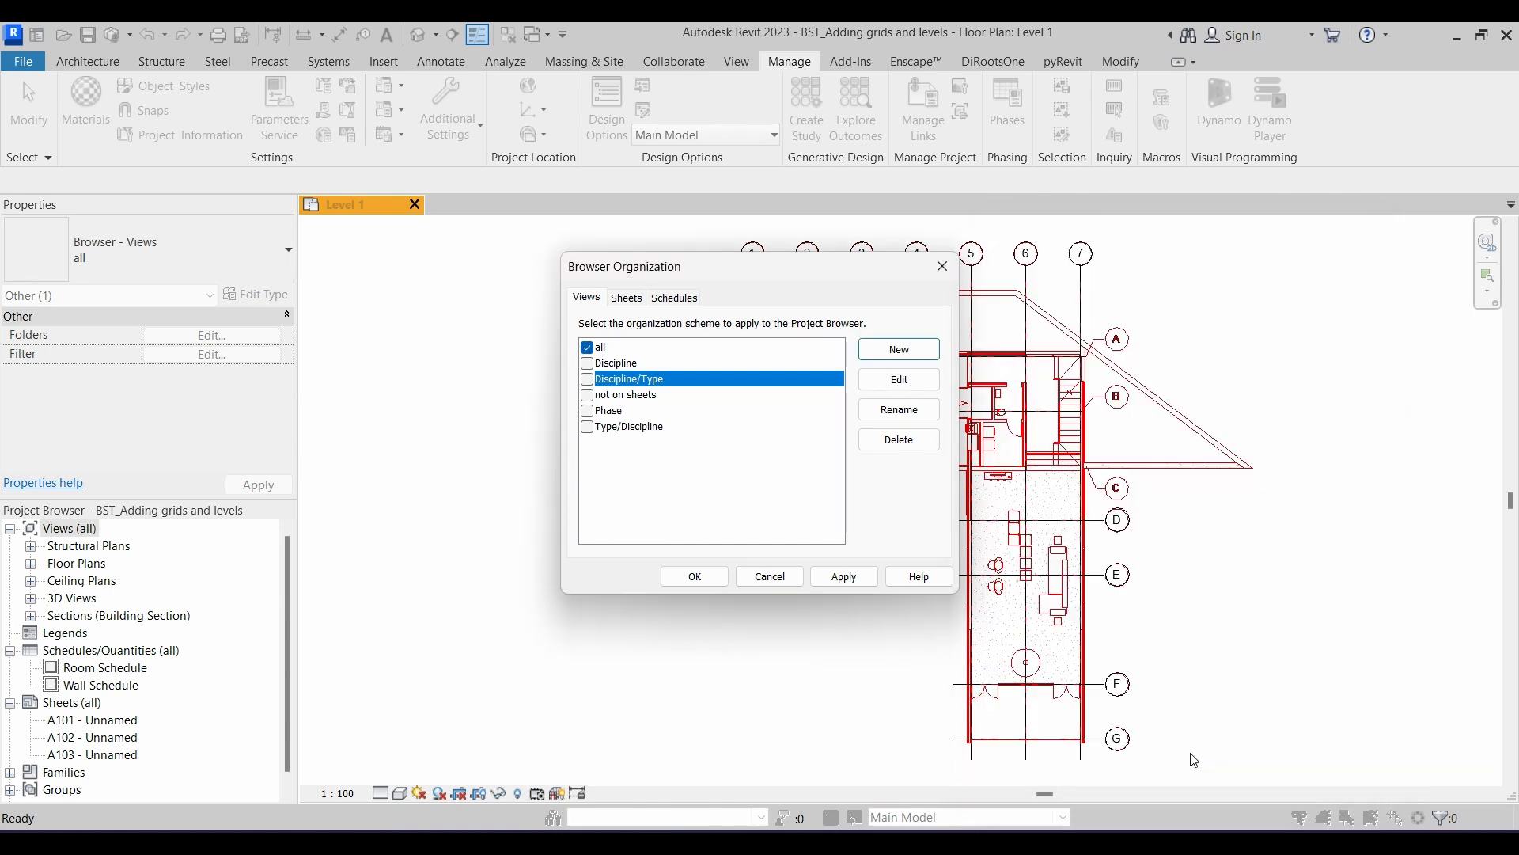
click(587, 380)
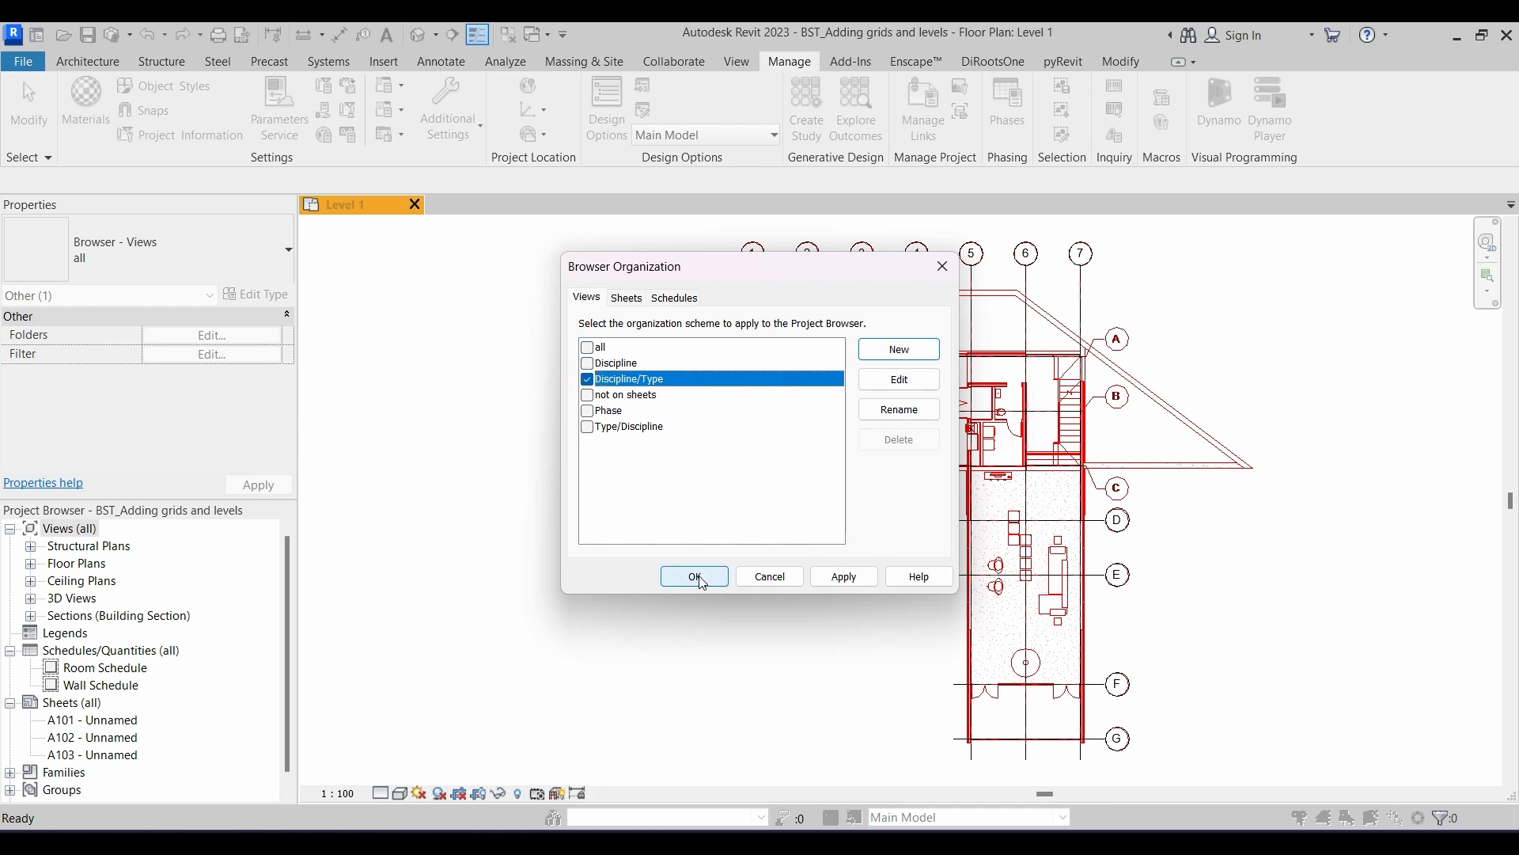
click(695, 576)
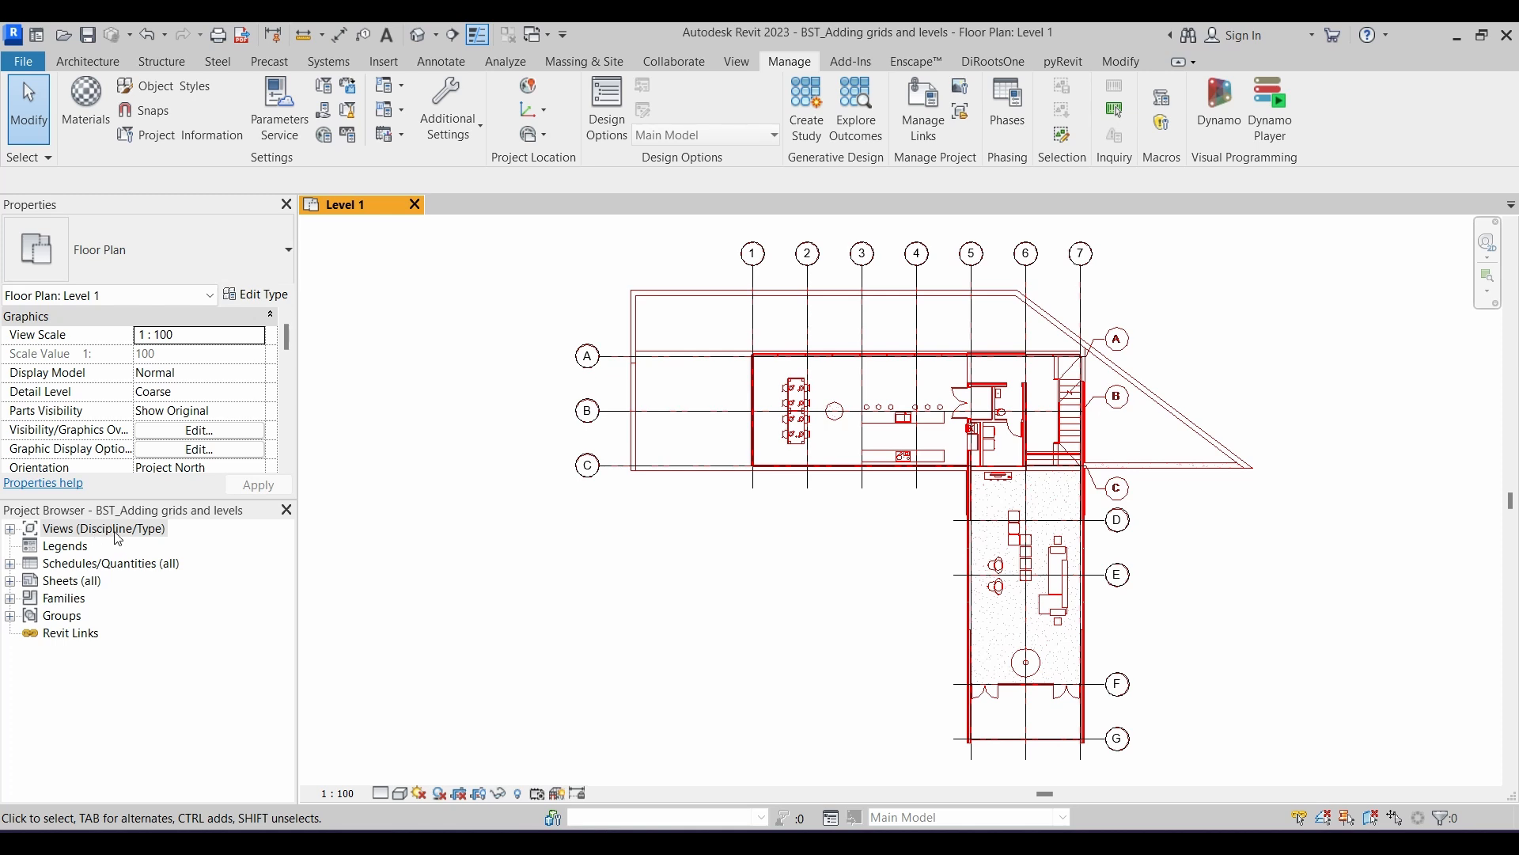
Expand the views by discipline and examine the view types grouped under Architectural in the Project Browser
click(10, 530)
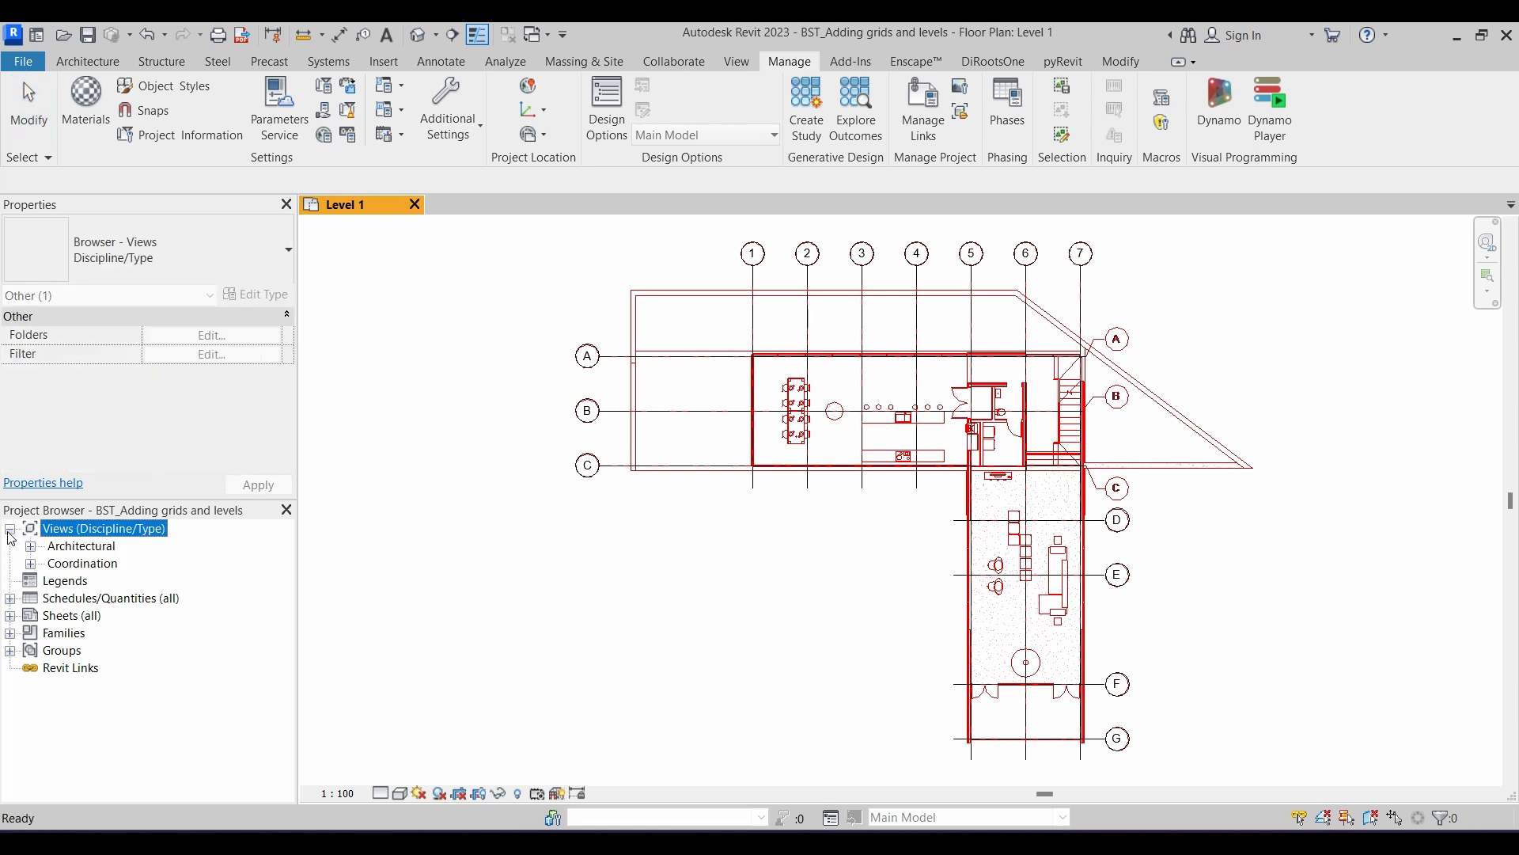
click(74, 547)
click(72, 563)
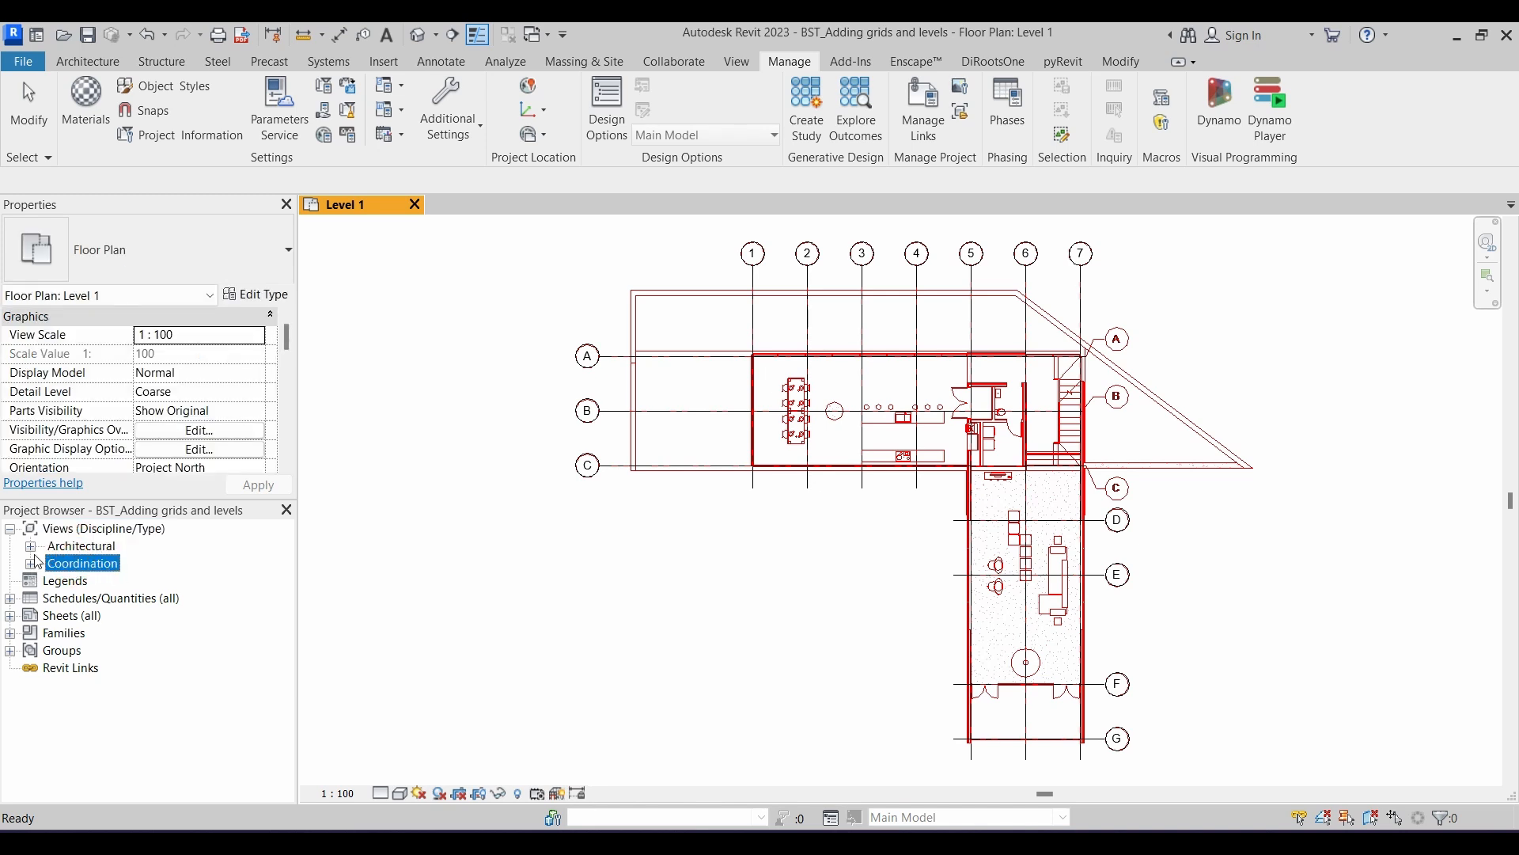
click(31, 546)
click(101, 565)
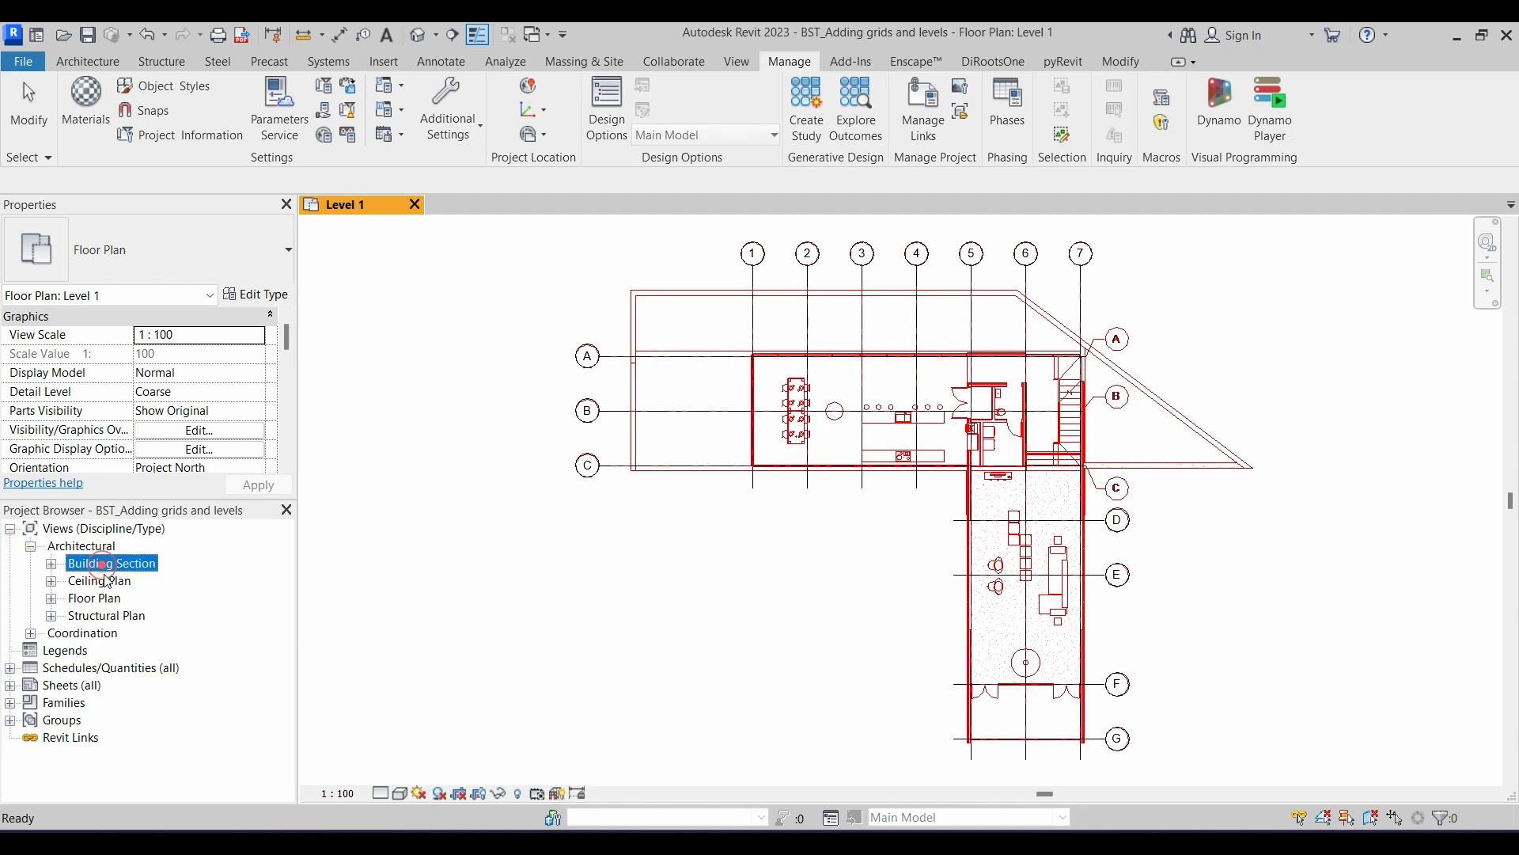
click(100, 583)
click(97, 599)
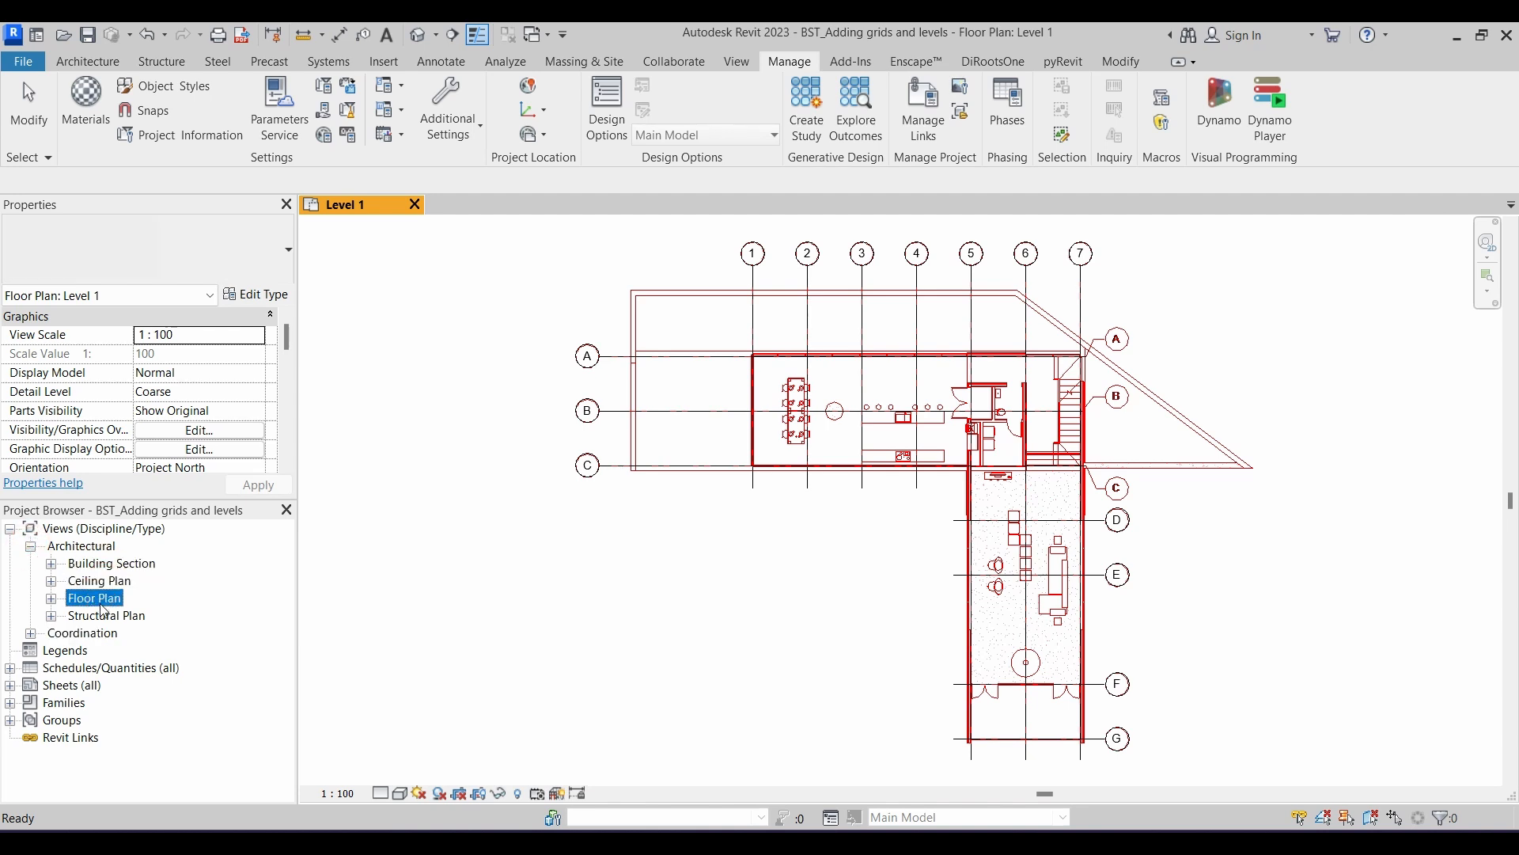
click(104, 617)
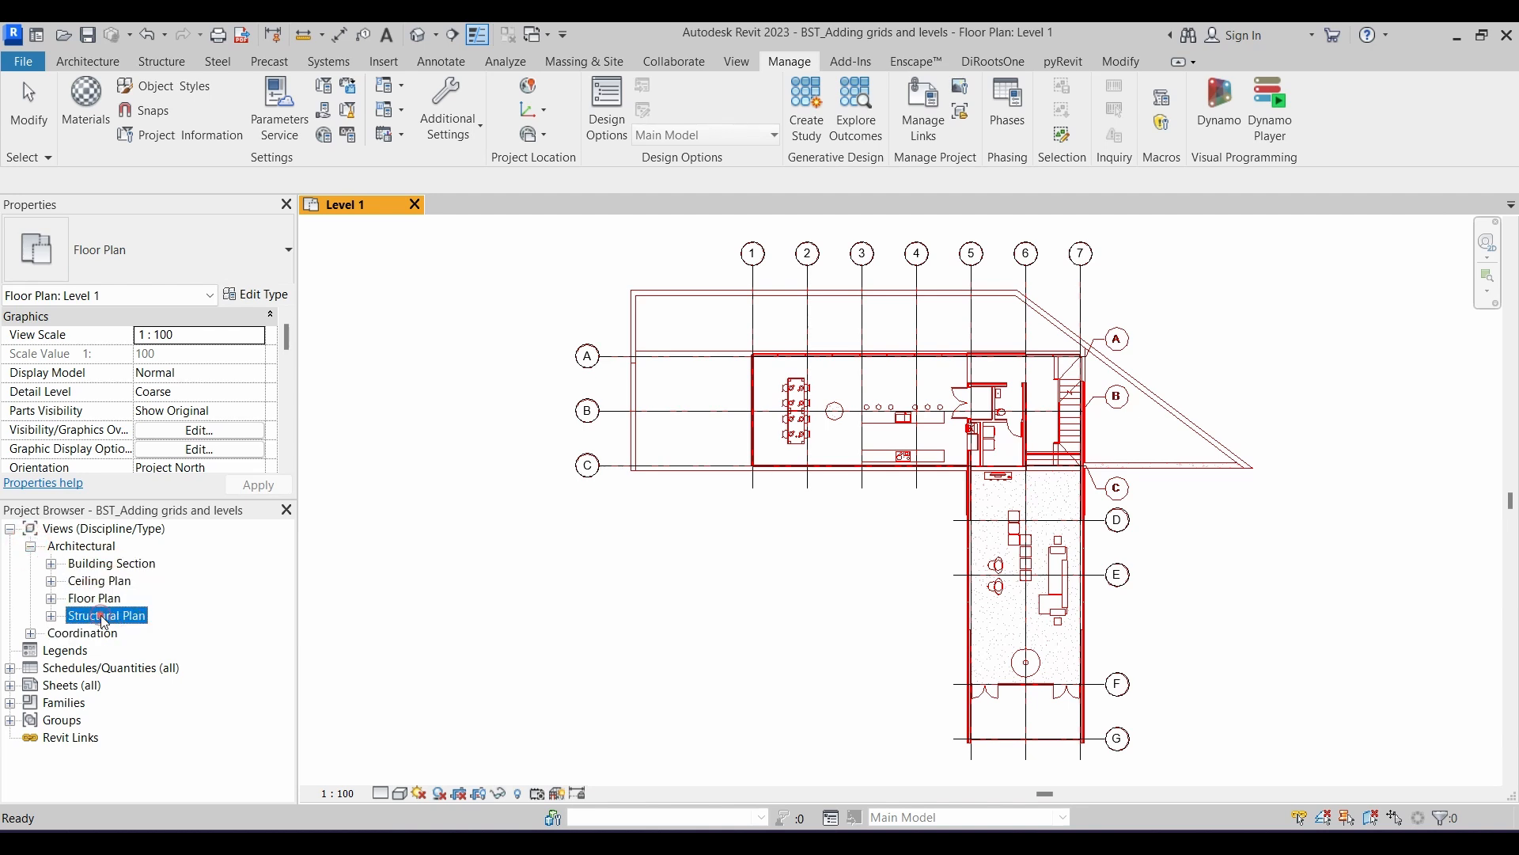
click(422, 546)
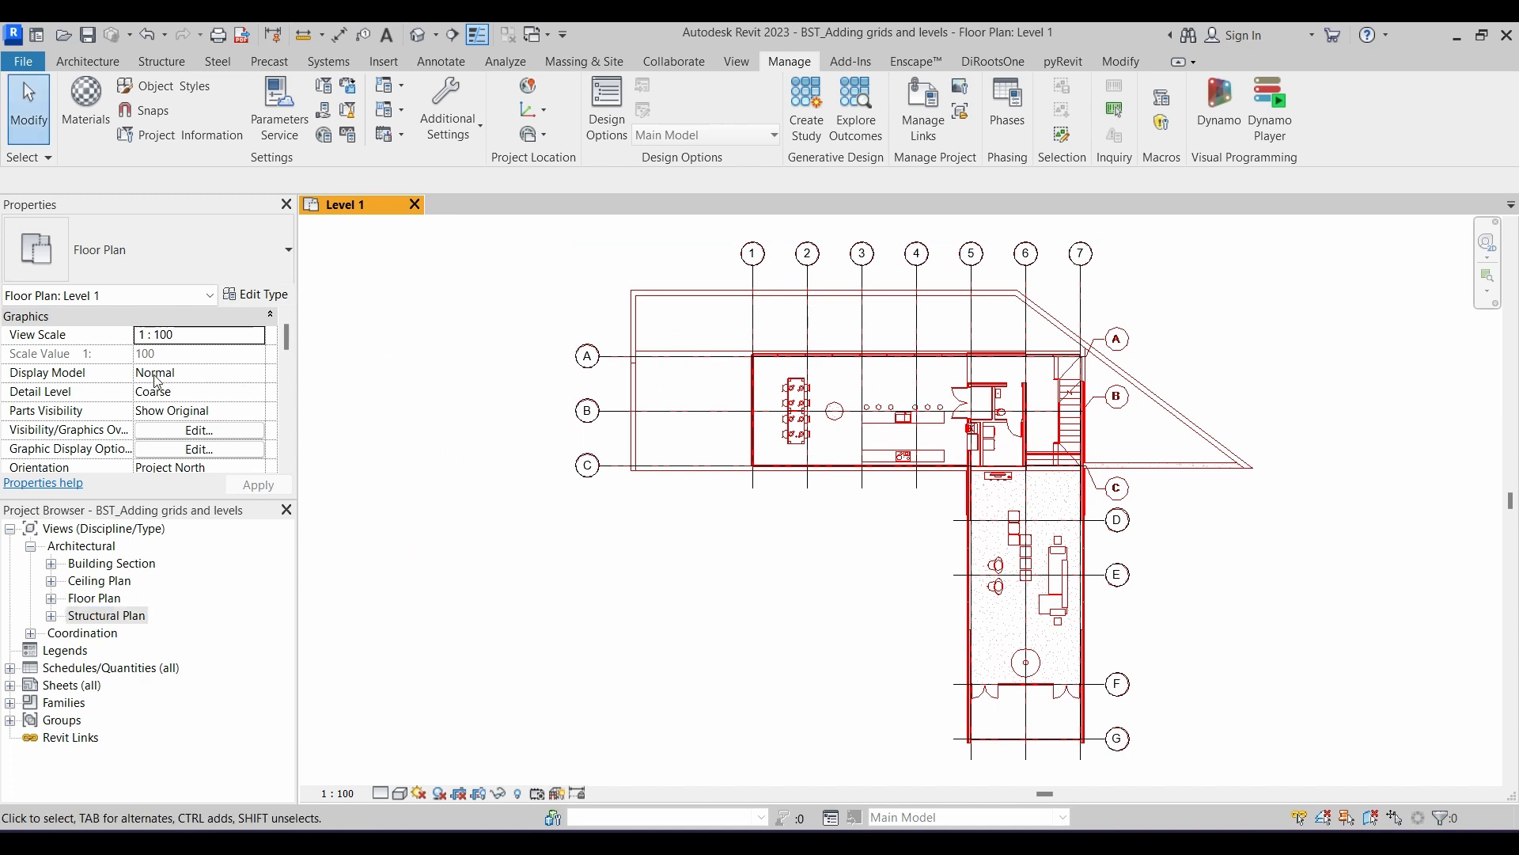
Set the Level 1 floor plan's discipline to Mechanical and expand the Mechanical group in the Project Browser
scroll(214, 415, down, 2)
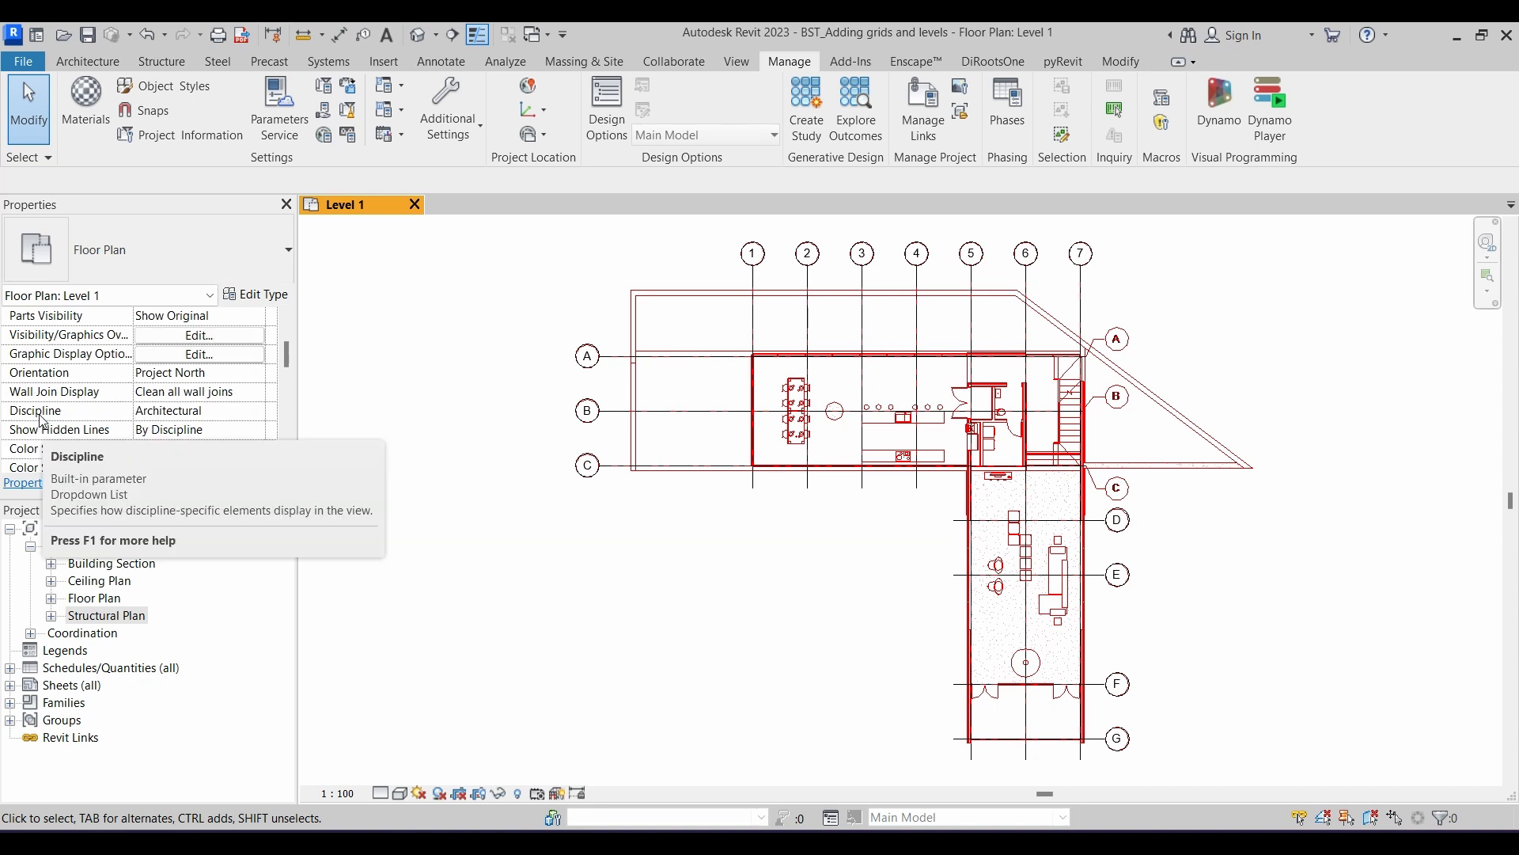
click(224, 412)
click(258, 414)
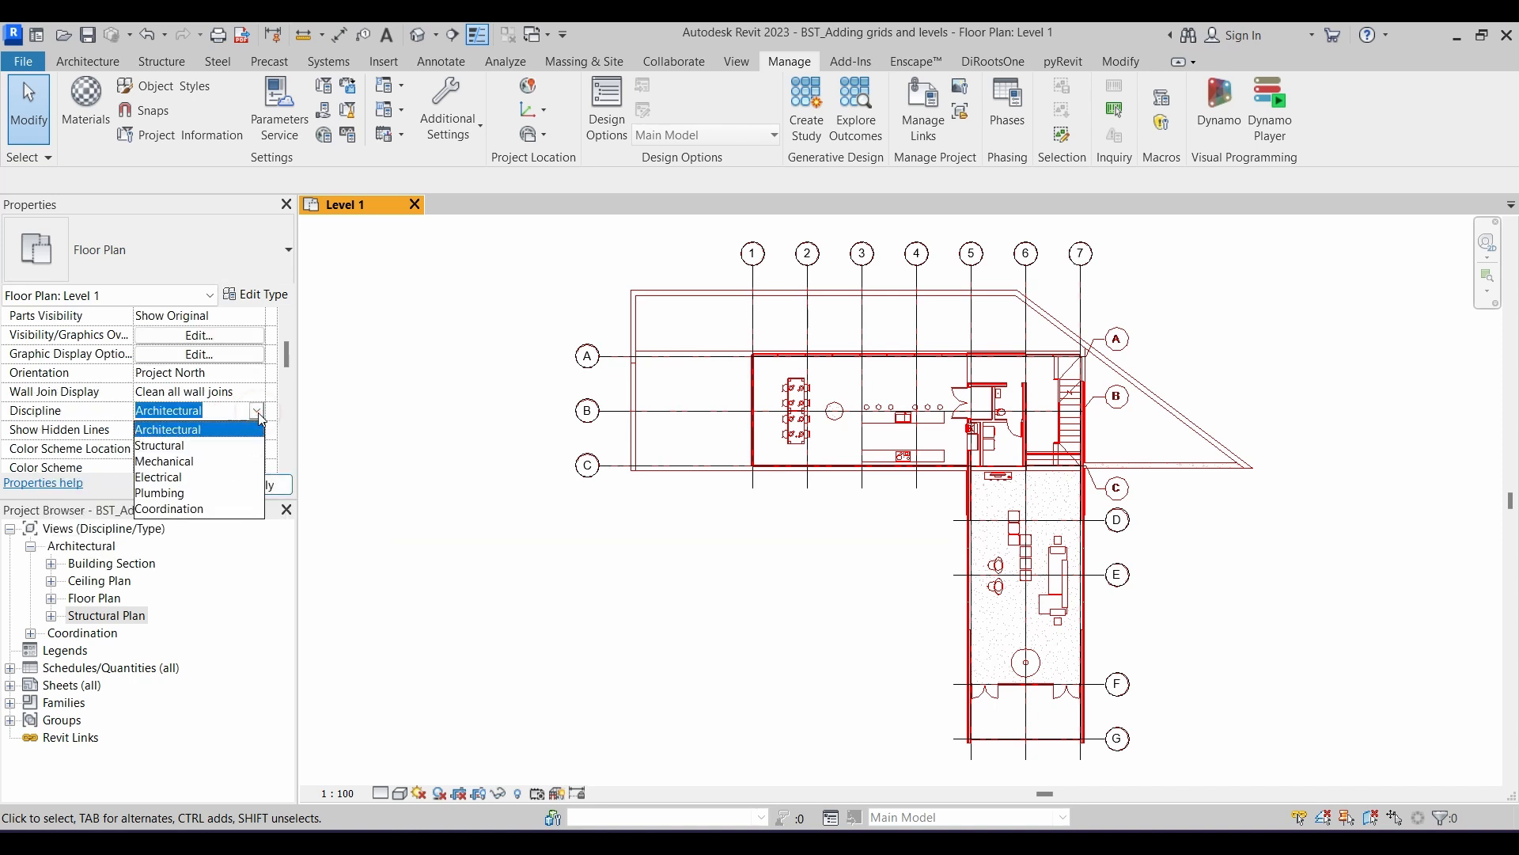
click(190, 463)
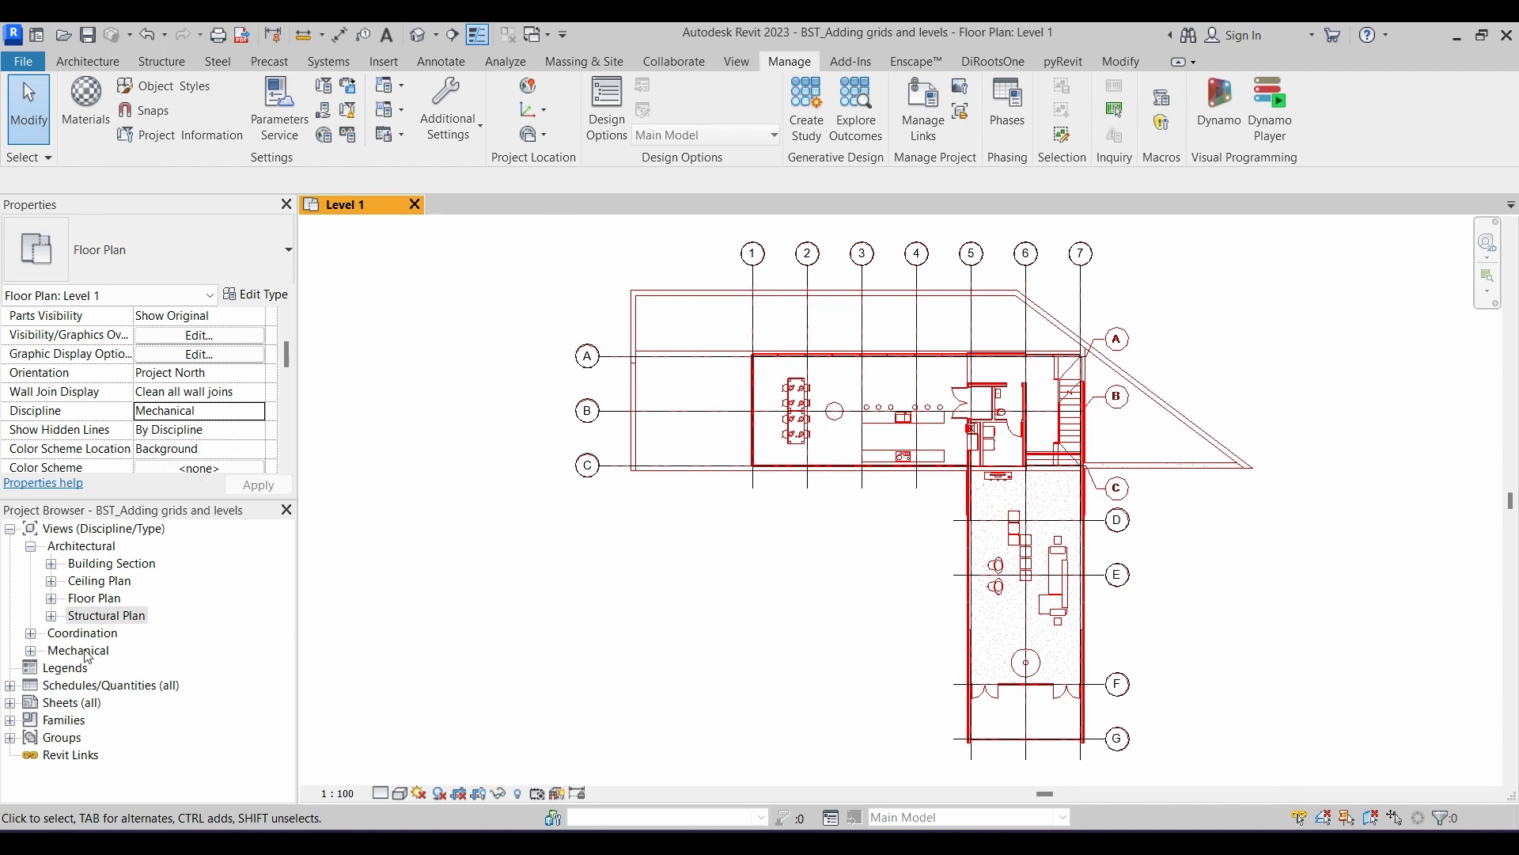
double_click(87, 656)
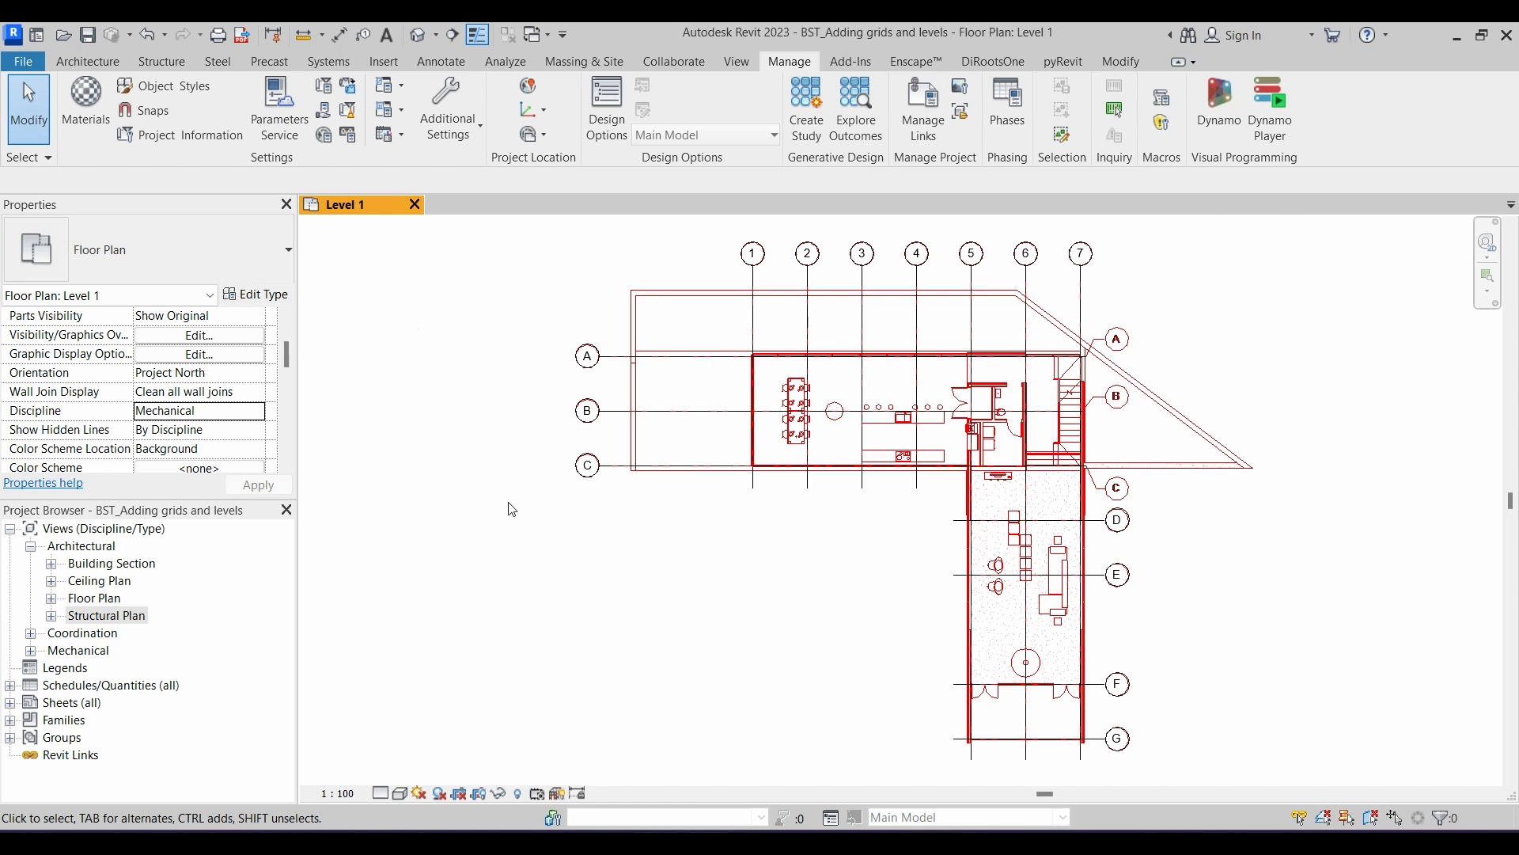
click(394, 319)
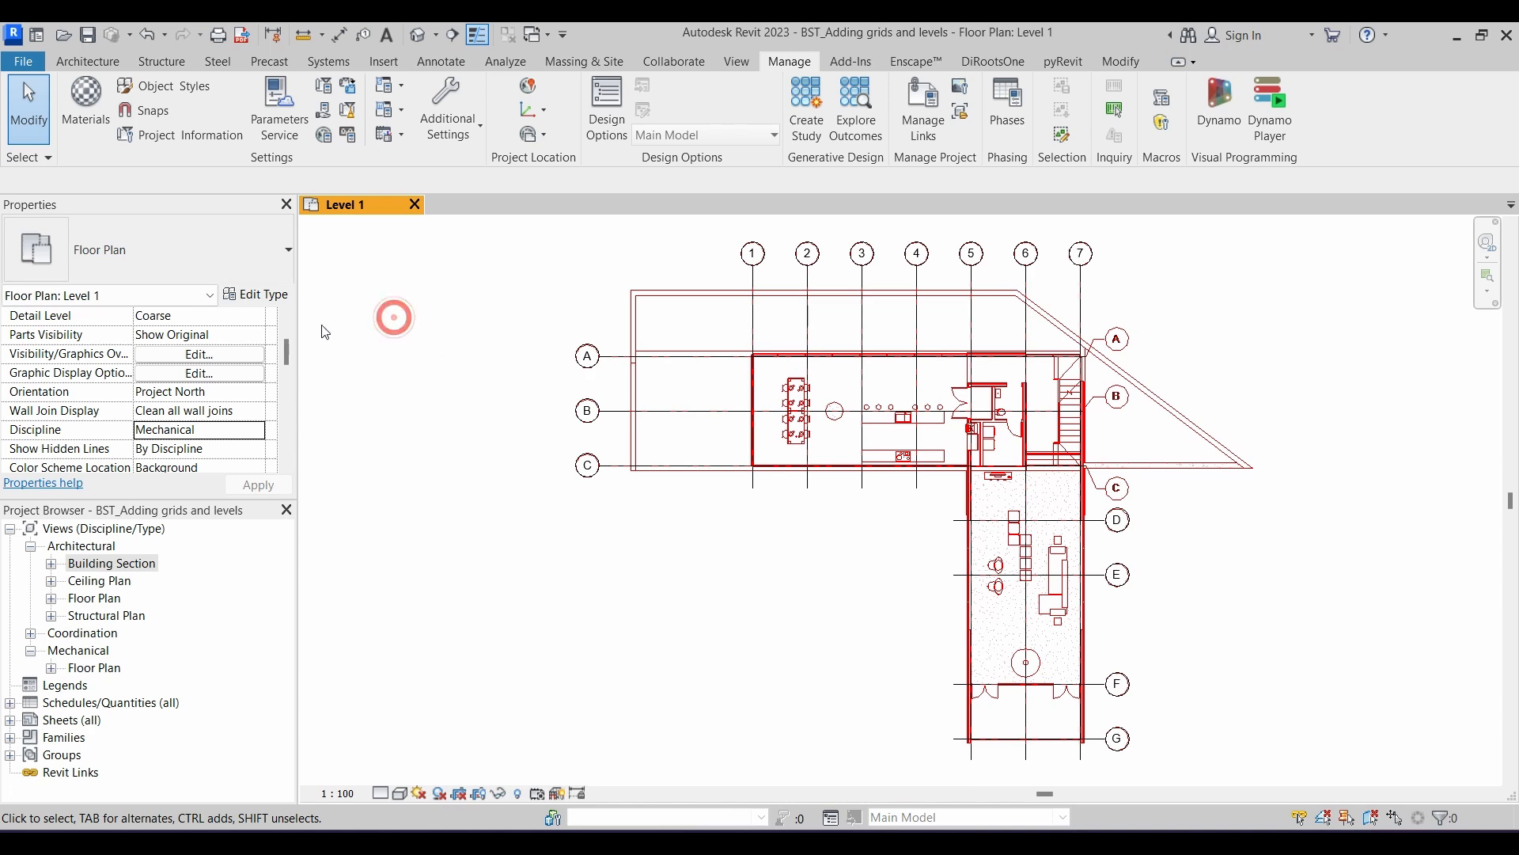
Duplicate the Level 1 view's Floor Plan type under the name Enlarged Plan and use it for this view
click(263, 295)
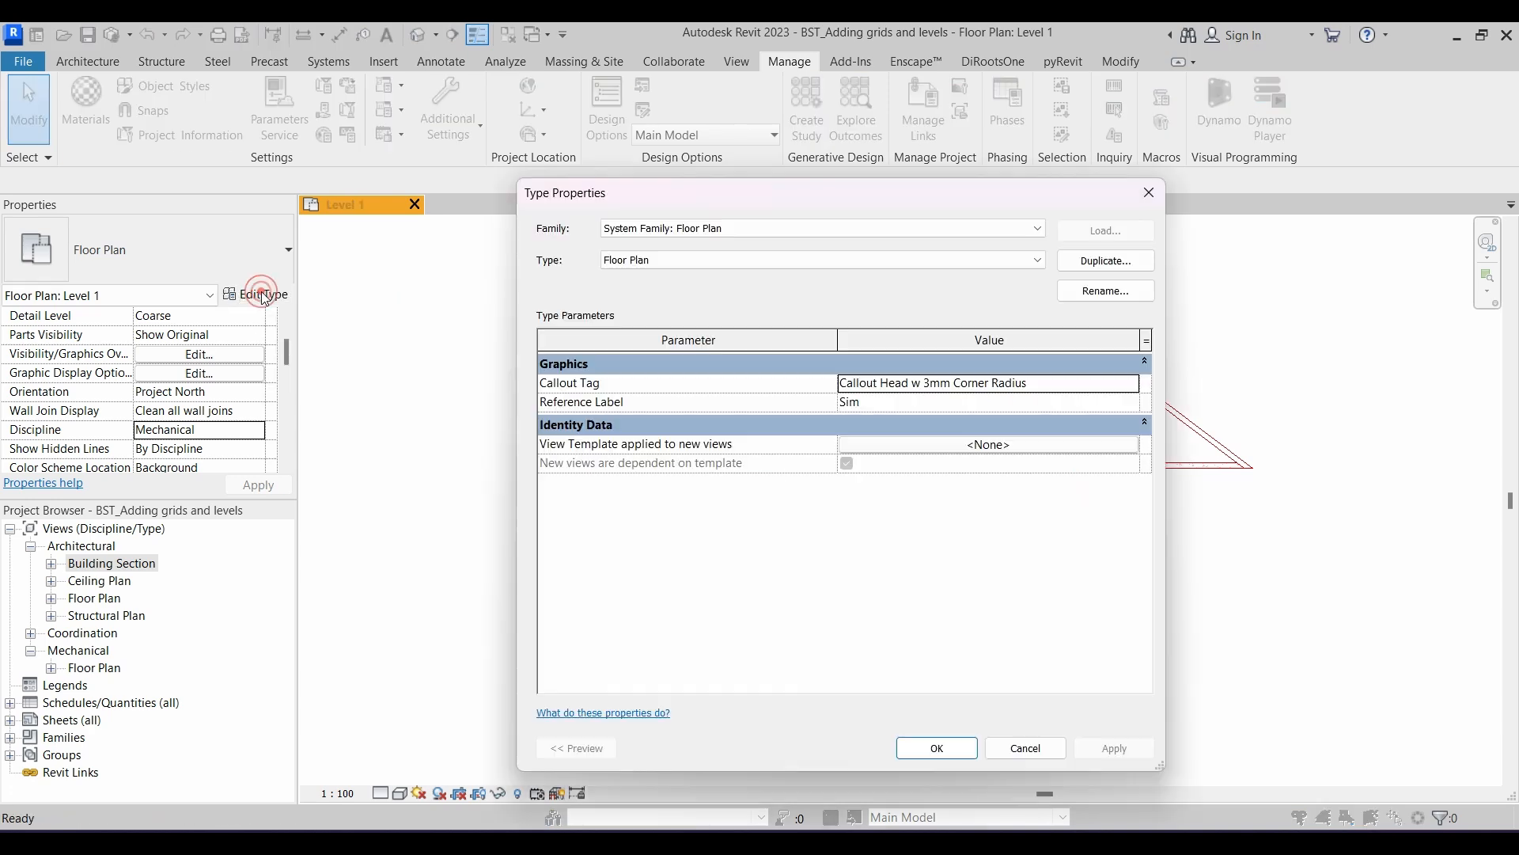
click(1132, 264)
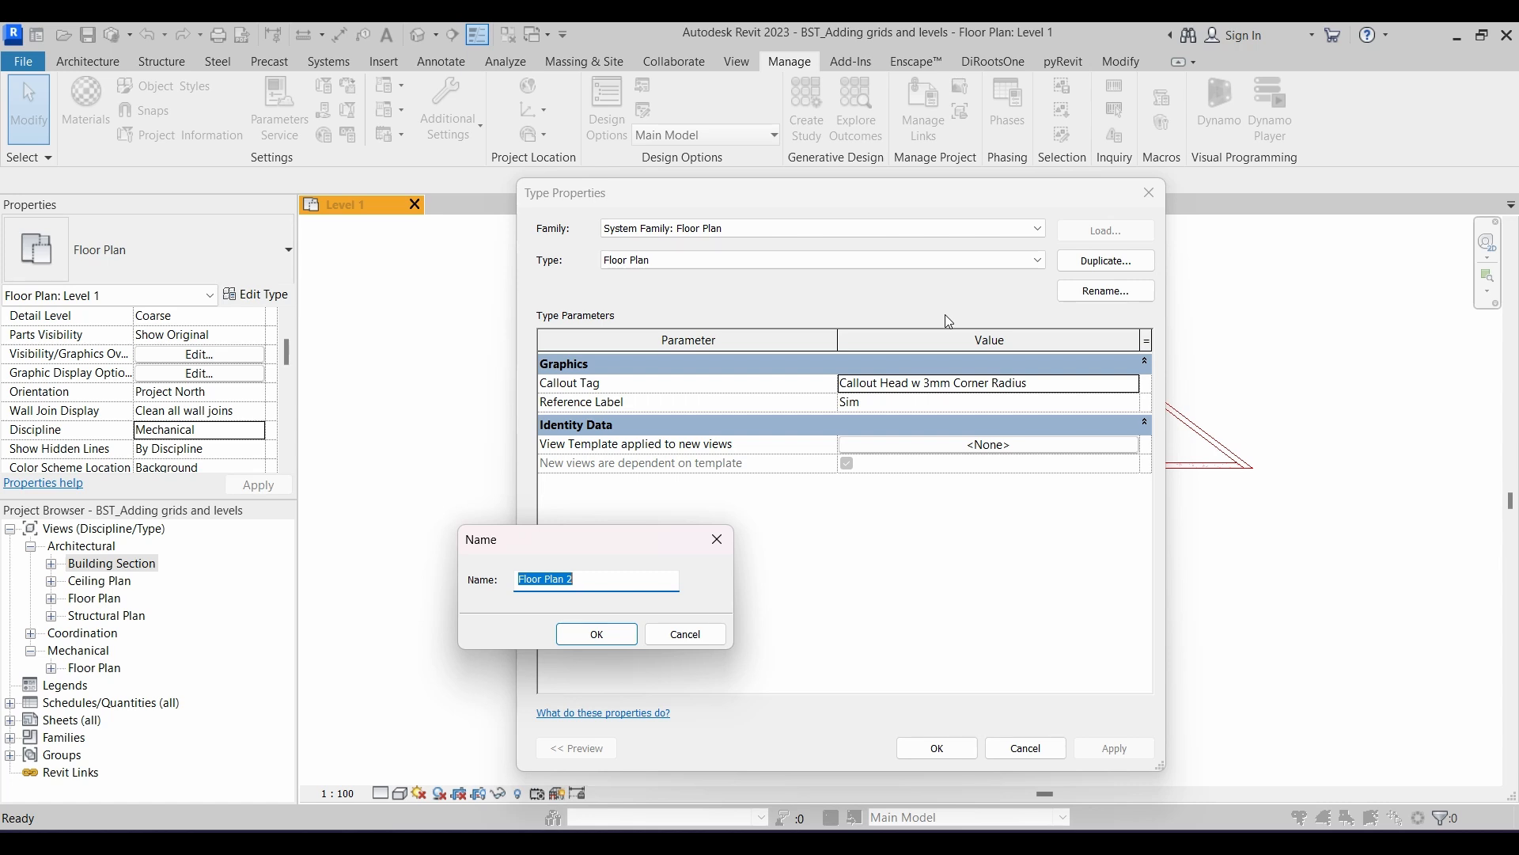
text(Enlarged Plan)
click(615, 641)
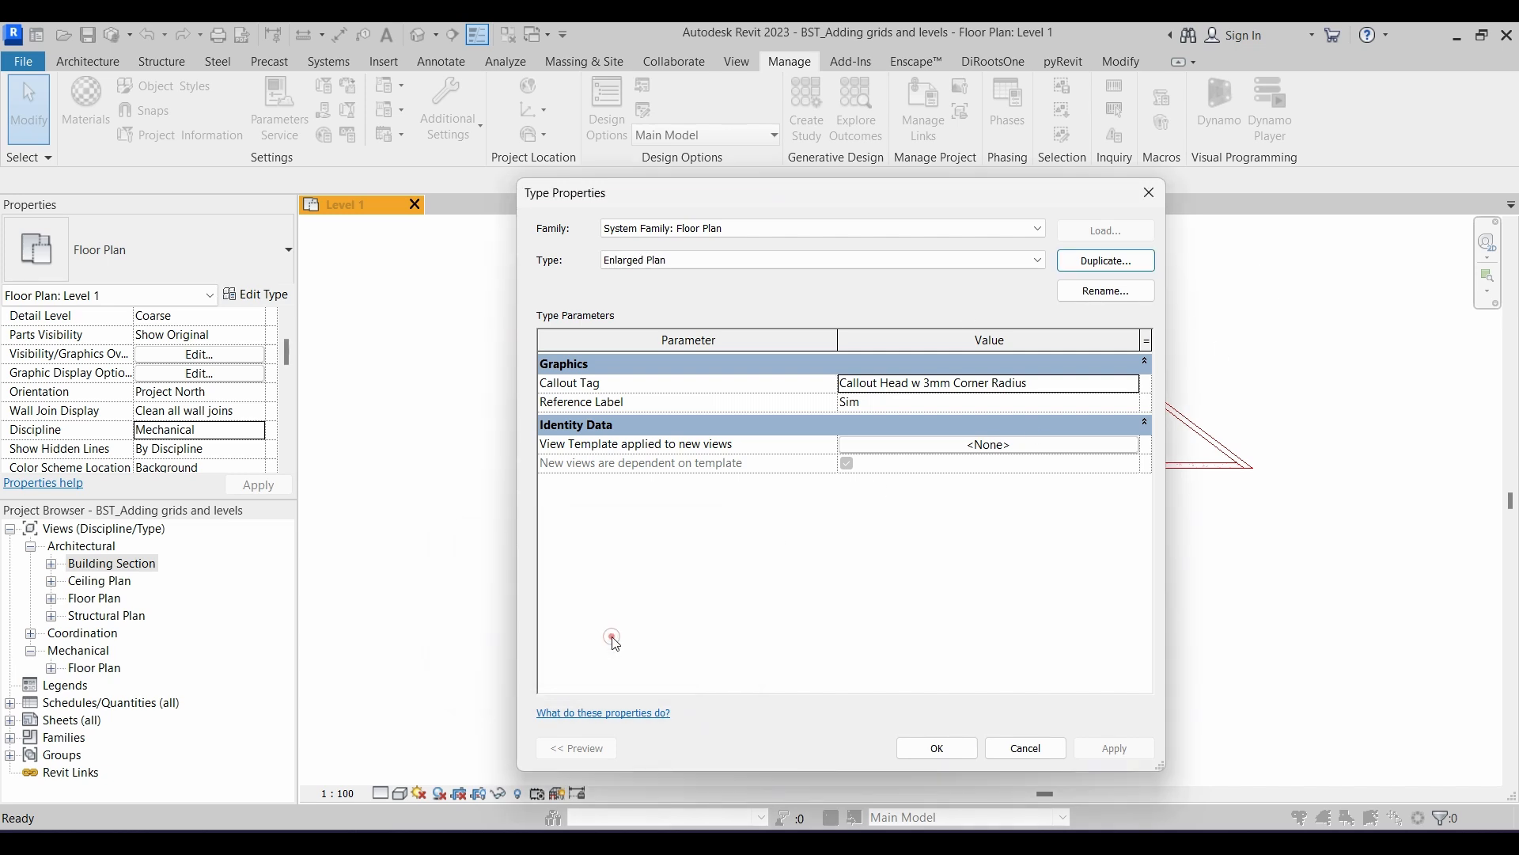
click(933, 750)
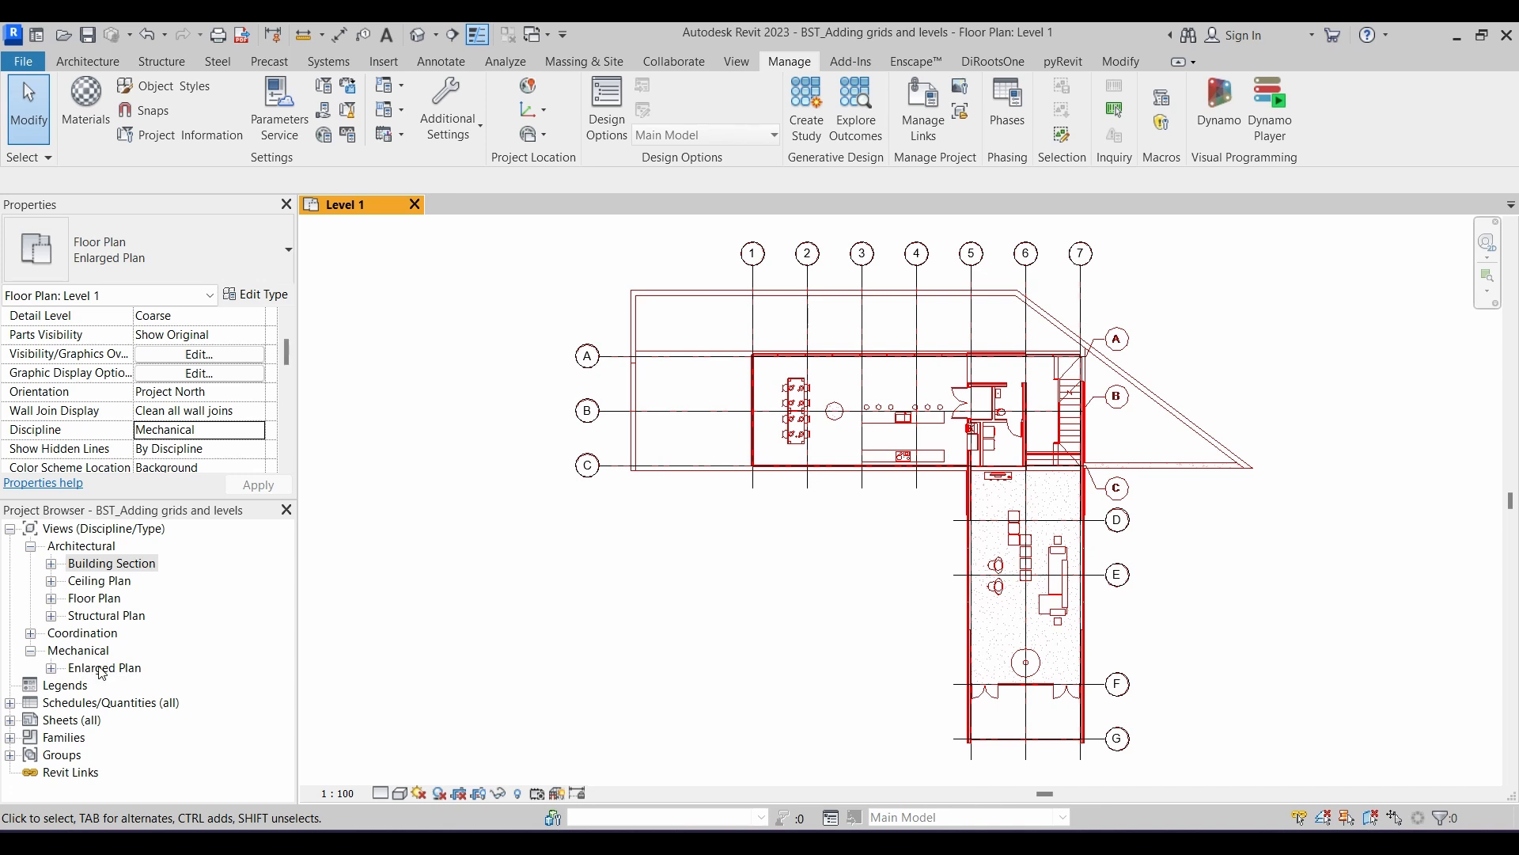
click(421, 654)
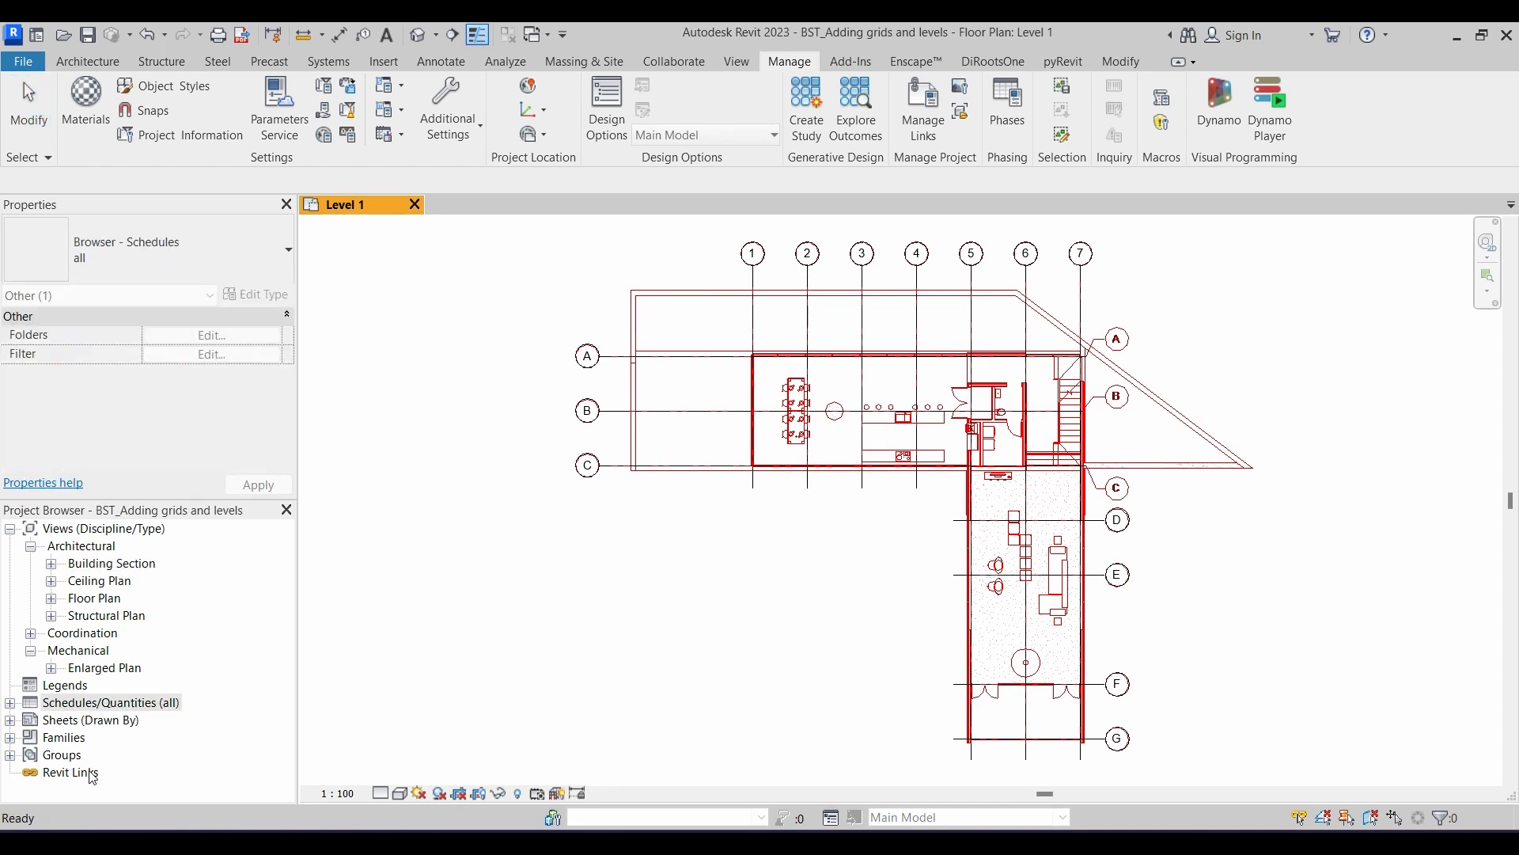
Expand the Schedules/Quantities and Sheets groups in the Project Browser to examine how their contents are organized
click(10, 703)
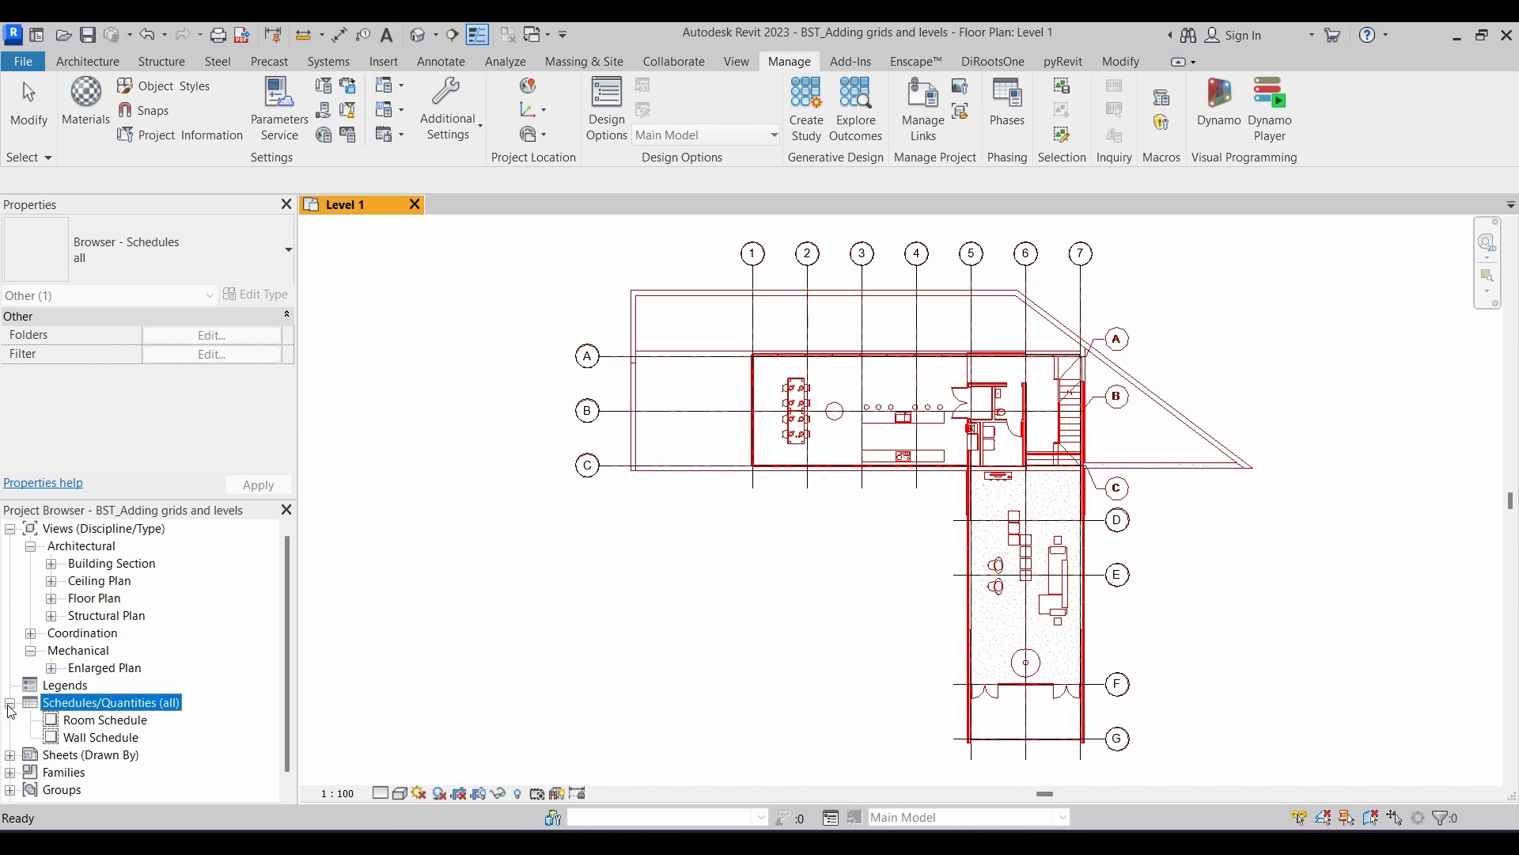
click(9, 755)
click(62, 760)
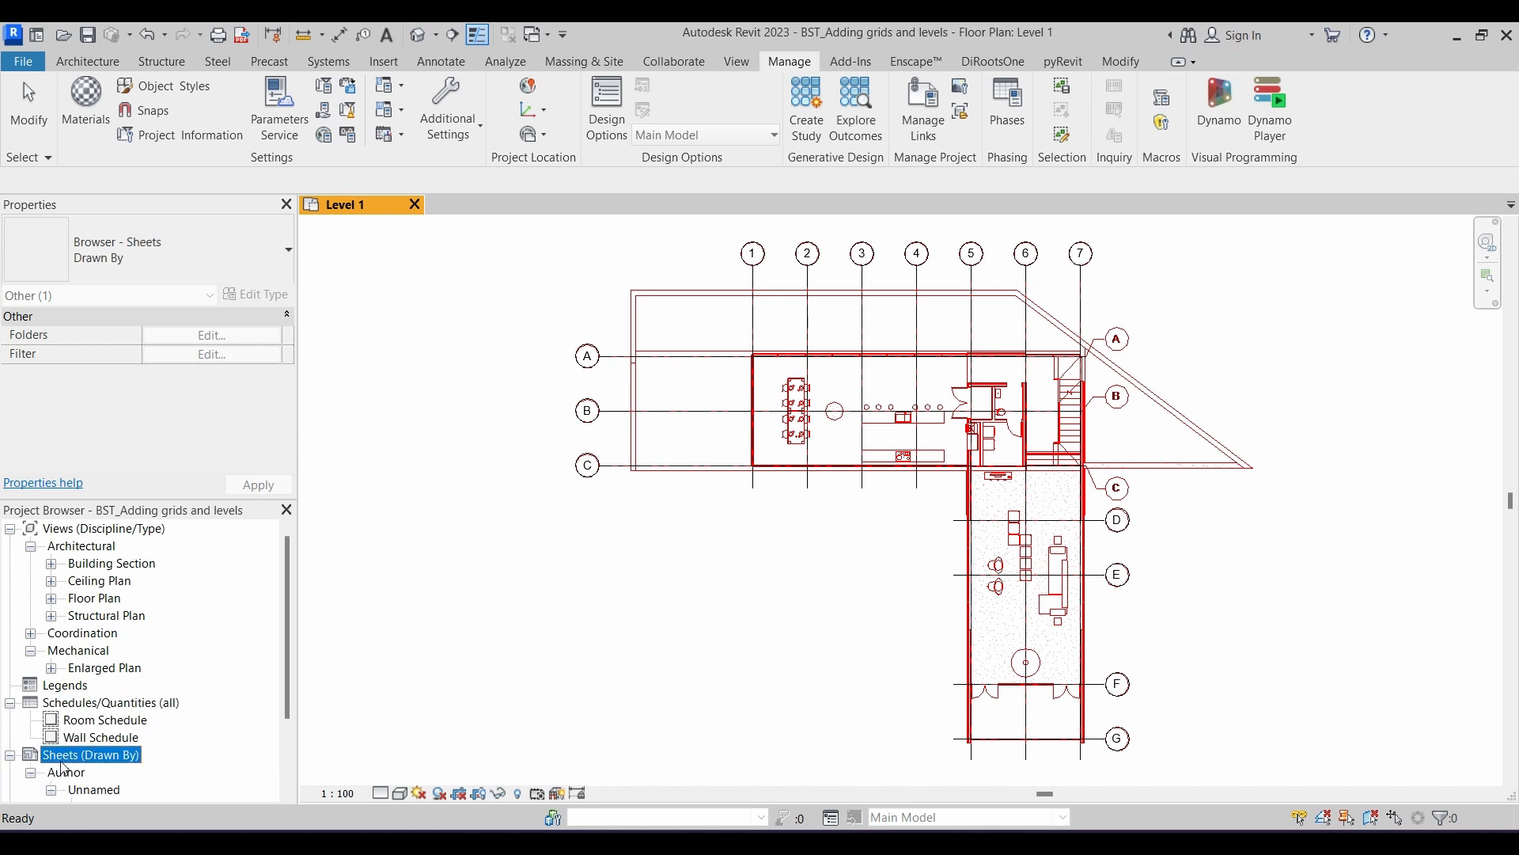
scroll(63, 768, down, 1)
right_click(55, 724)
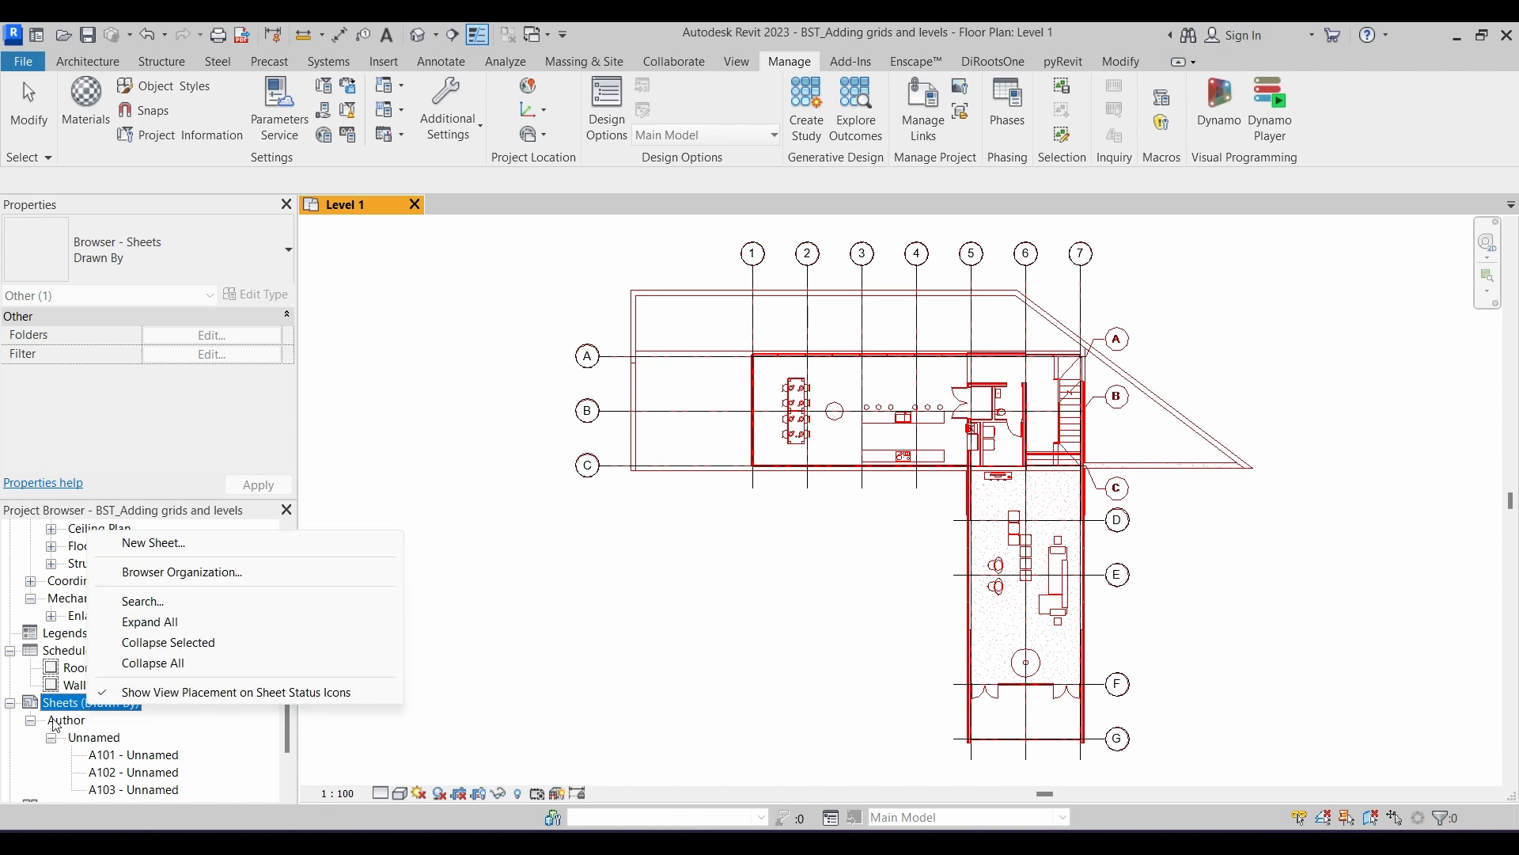
key(Escape)
Create a new browser organization scheme for sheets named Approved by
right_click(70, 702)
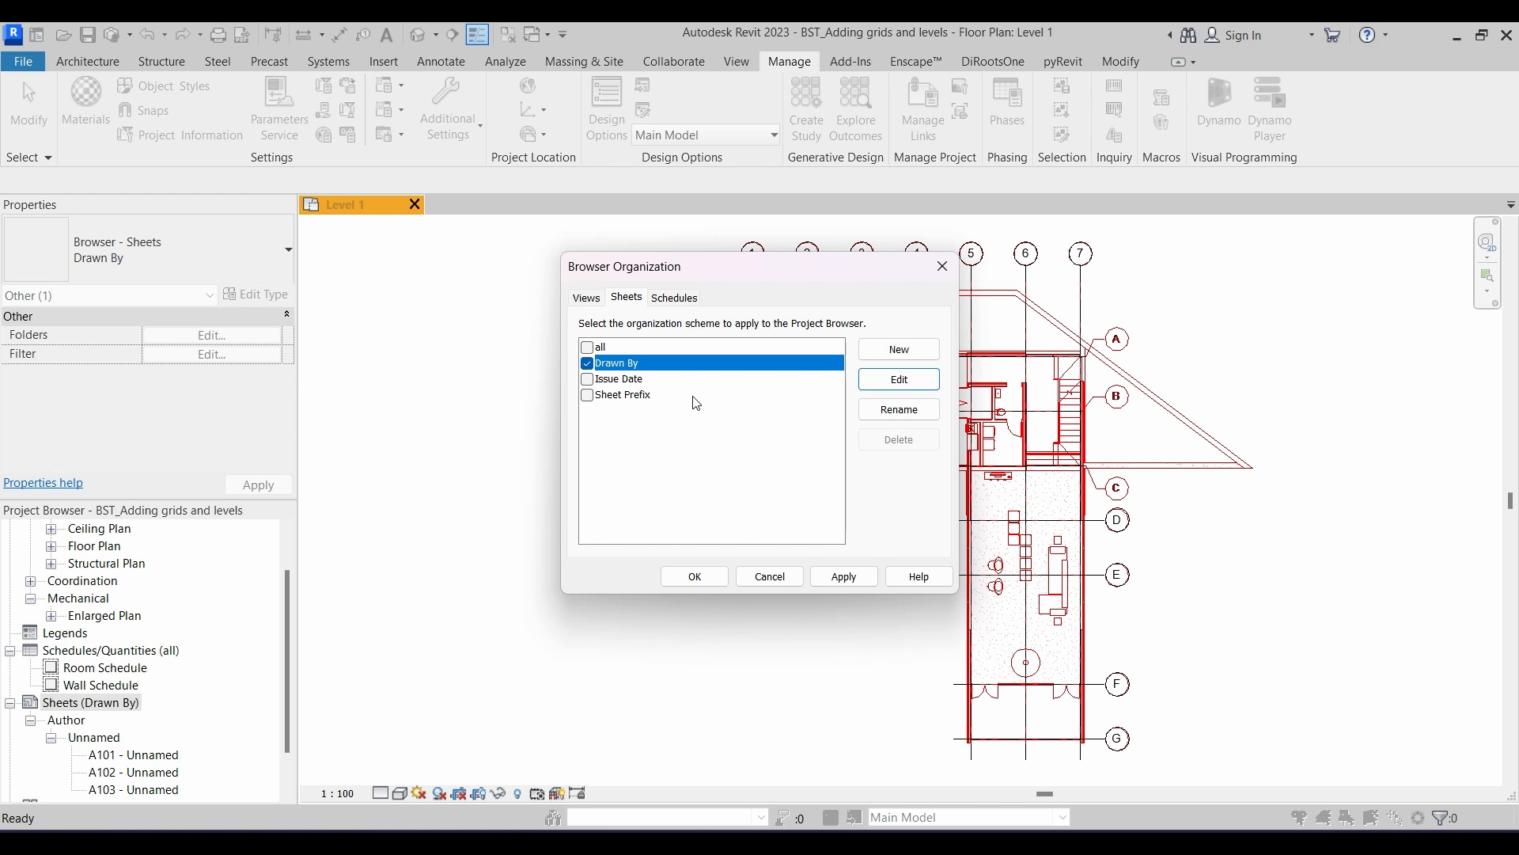
click(886, 359)
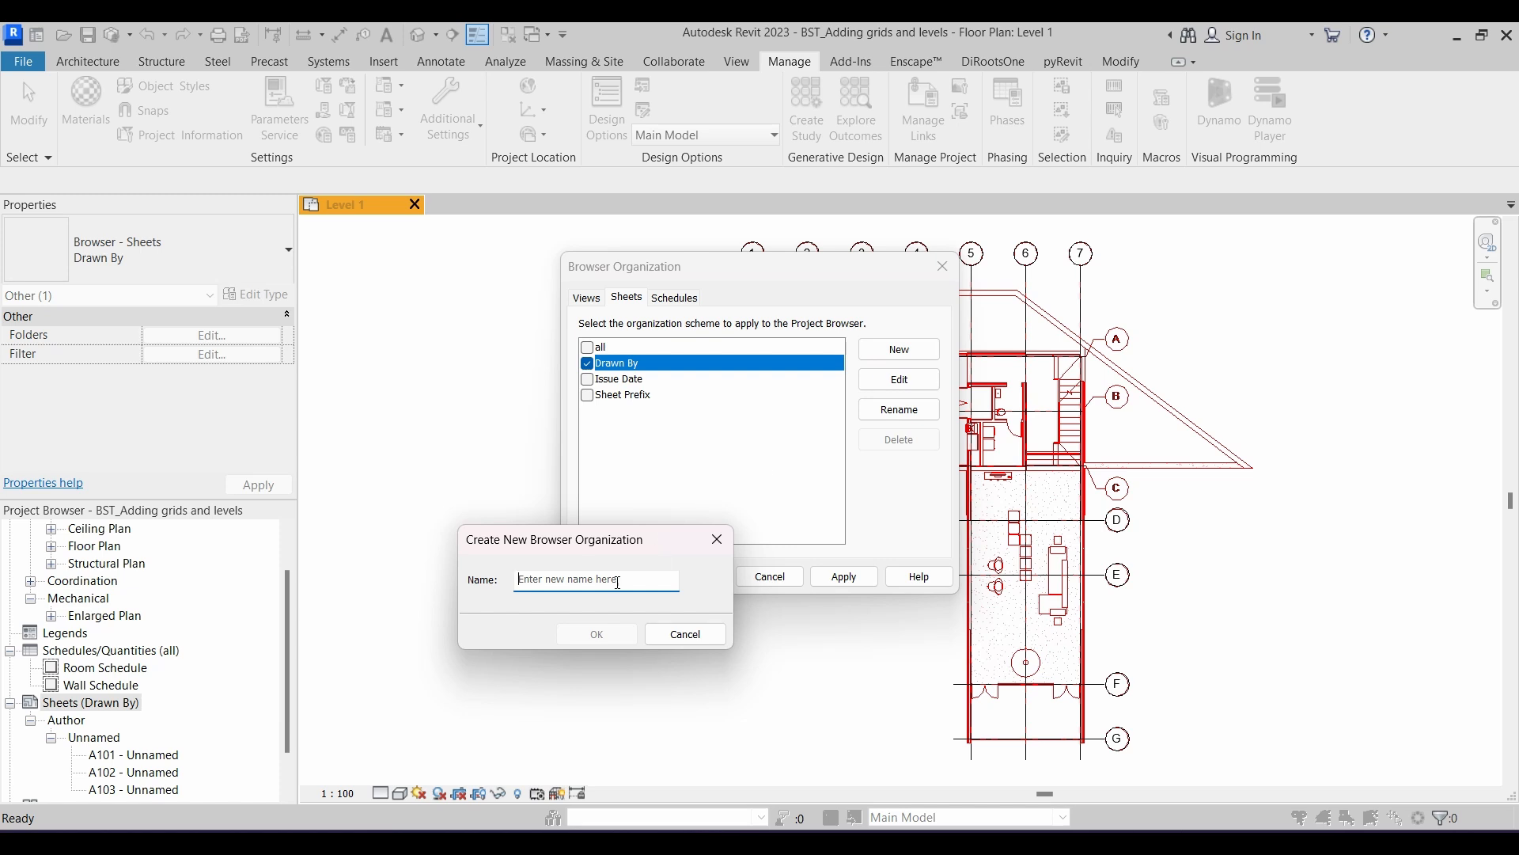
text(A)
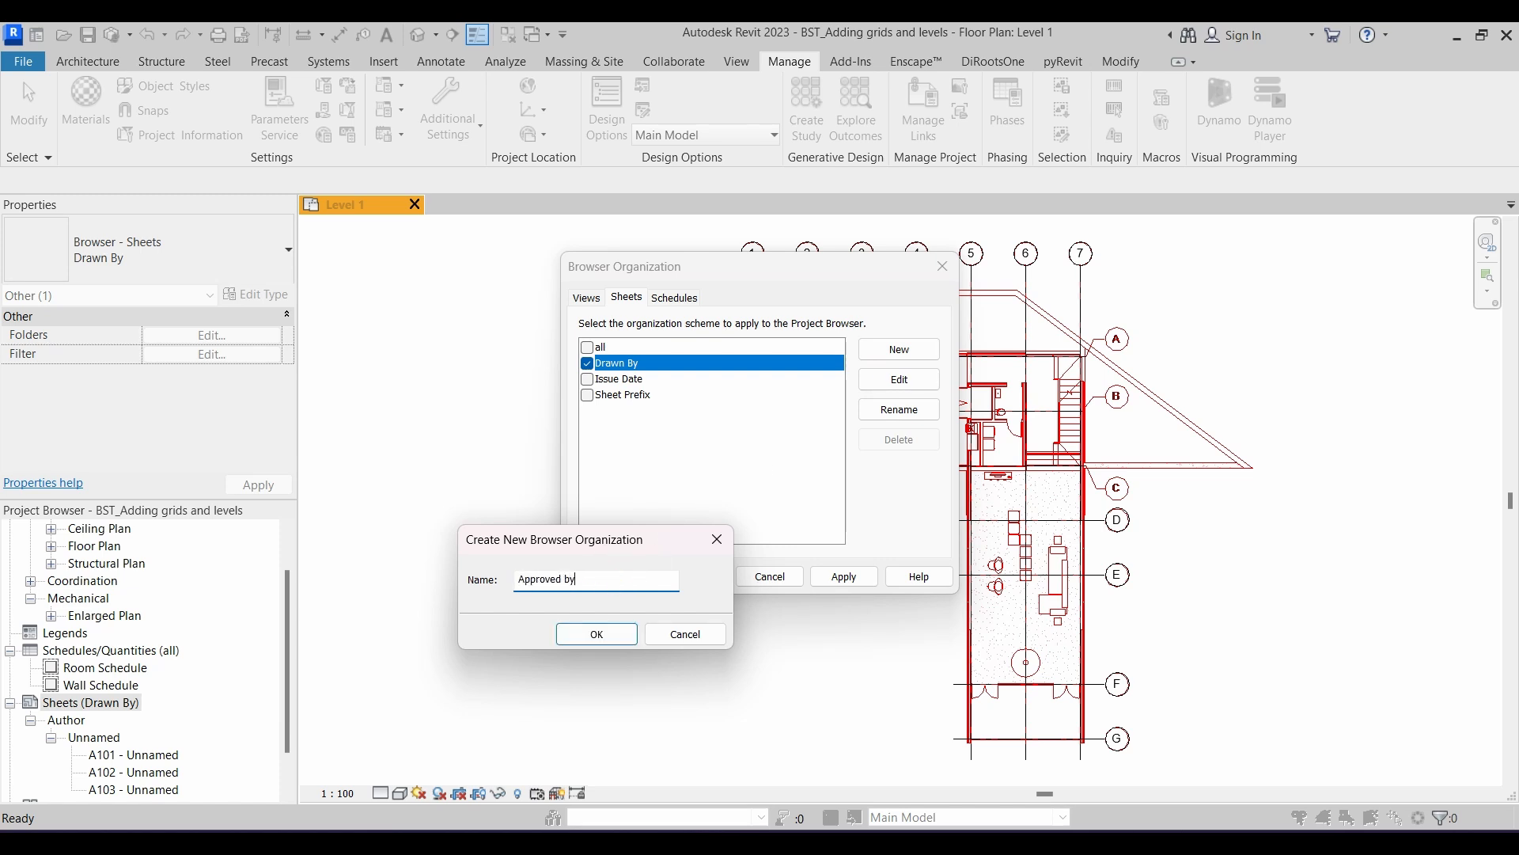
text(pproved by)
key(Return)
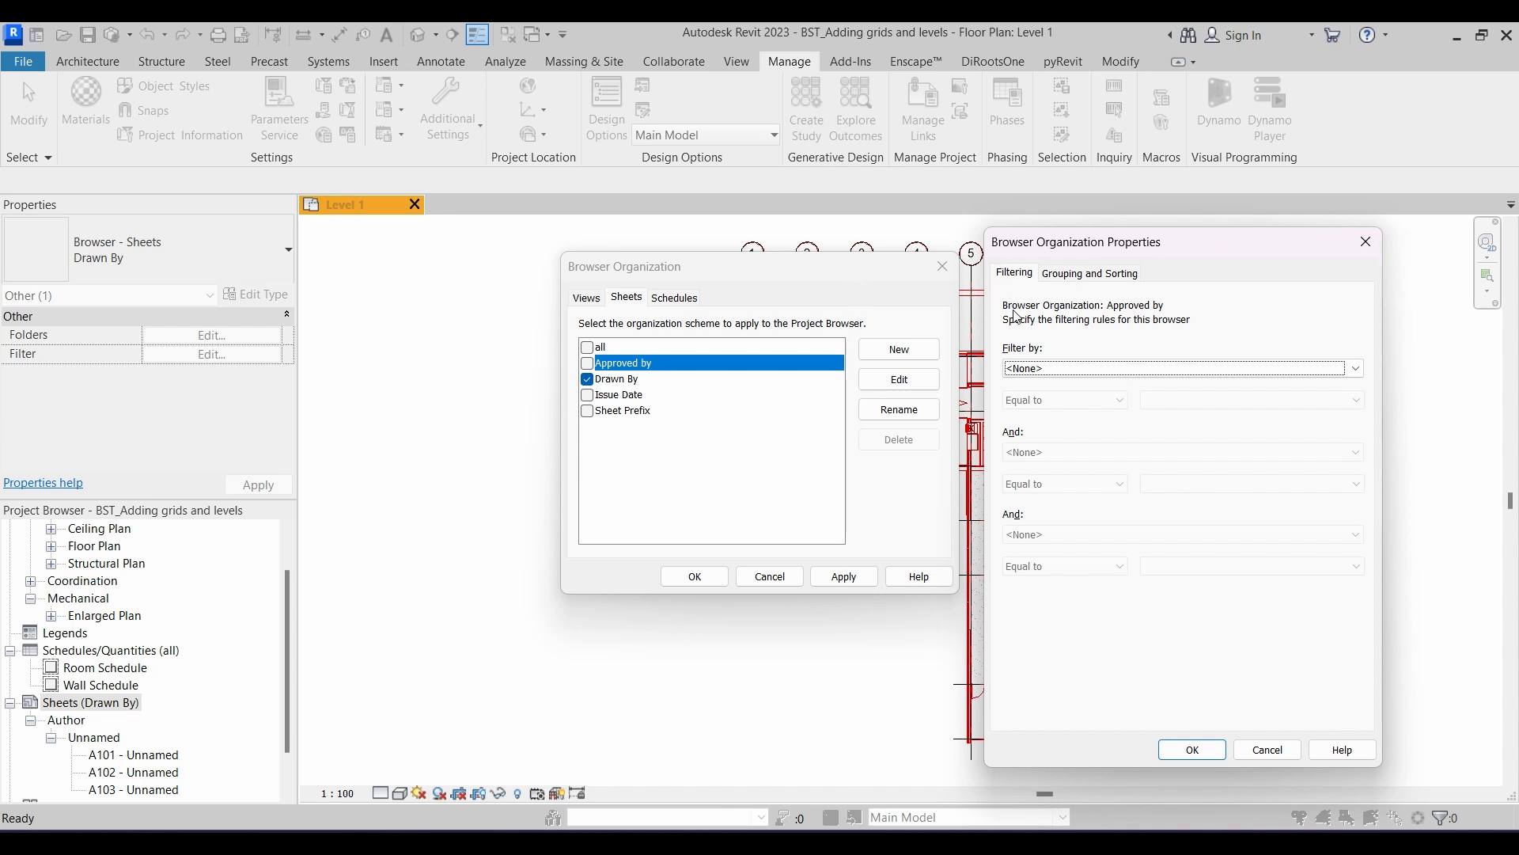
Group the Approved by scheme by the Approved By parameter and apply it to the project sheets
click(1075, 277)
click(1133, 347)
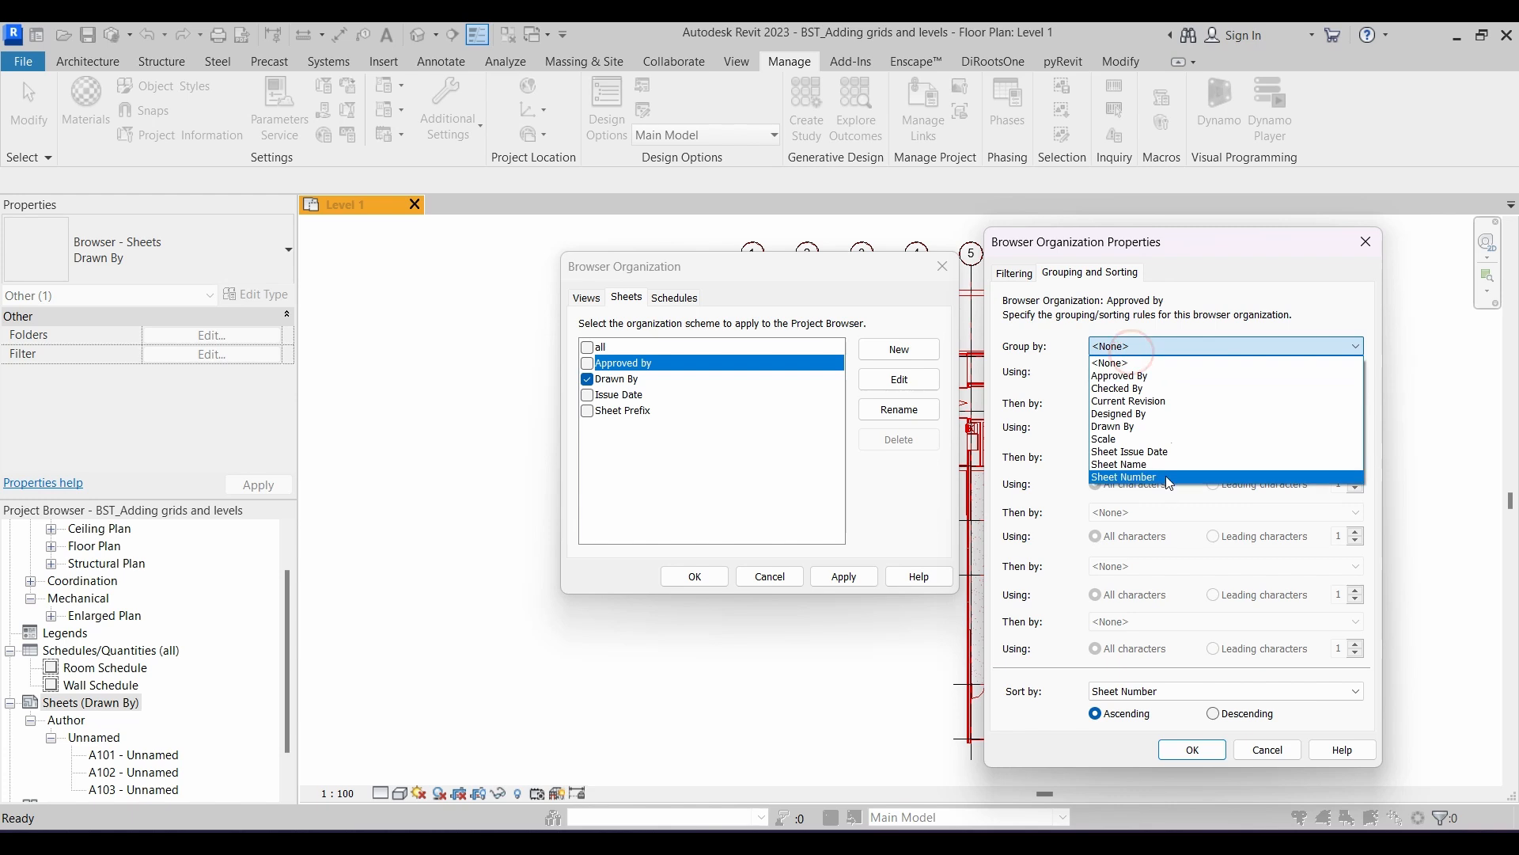
click(1160, 375)
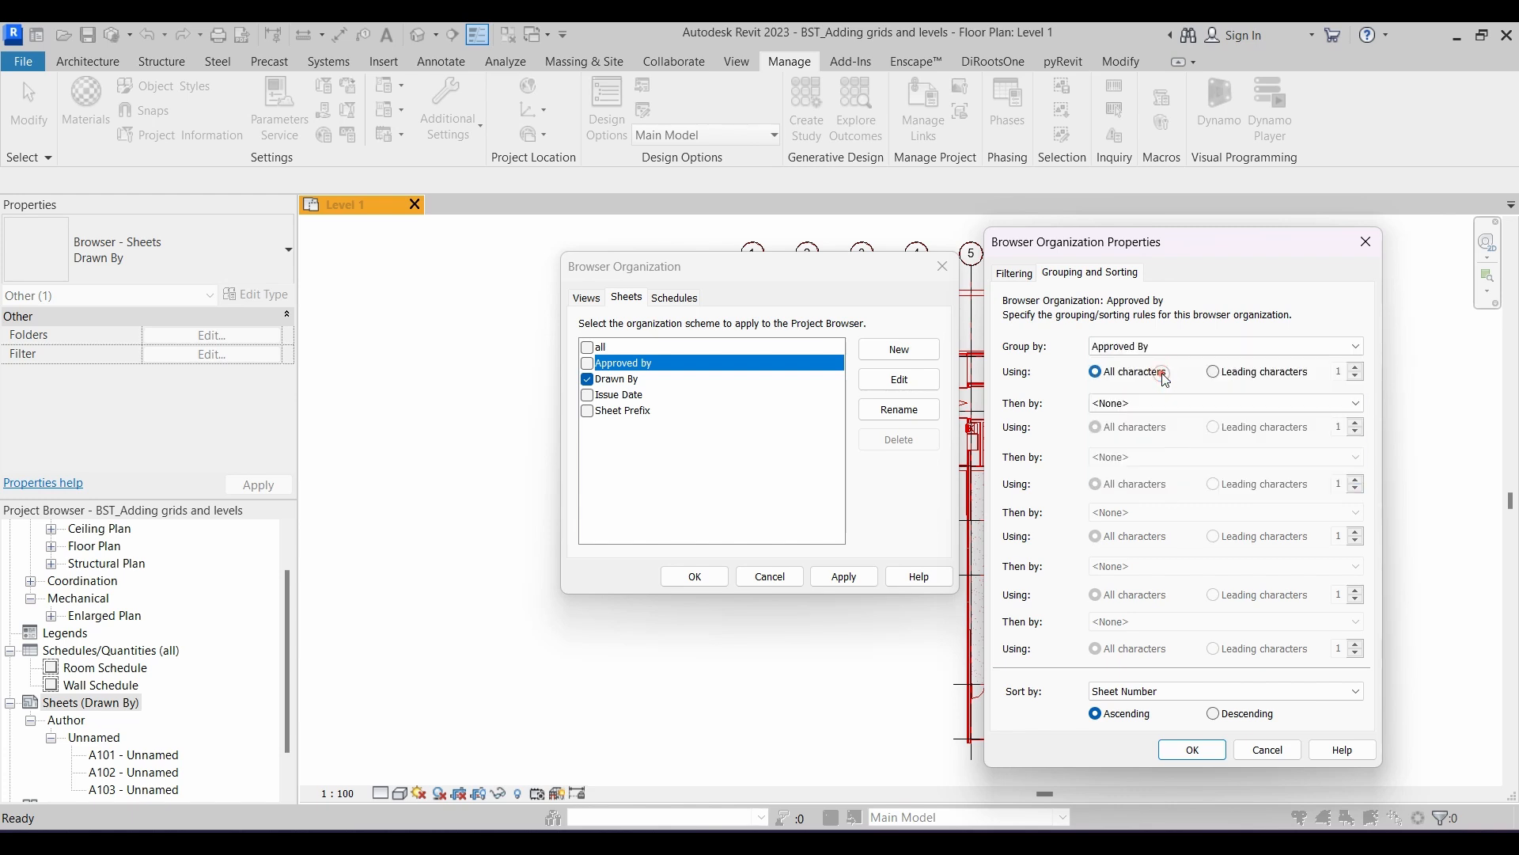
click(1190, 750)
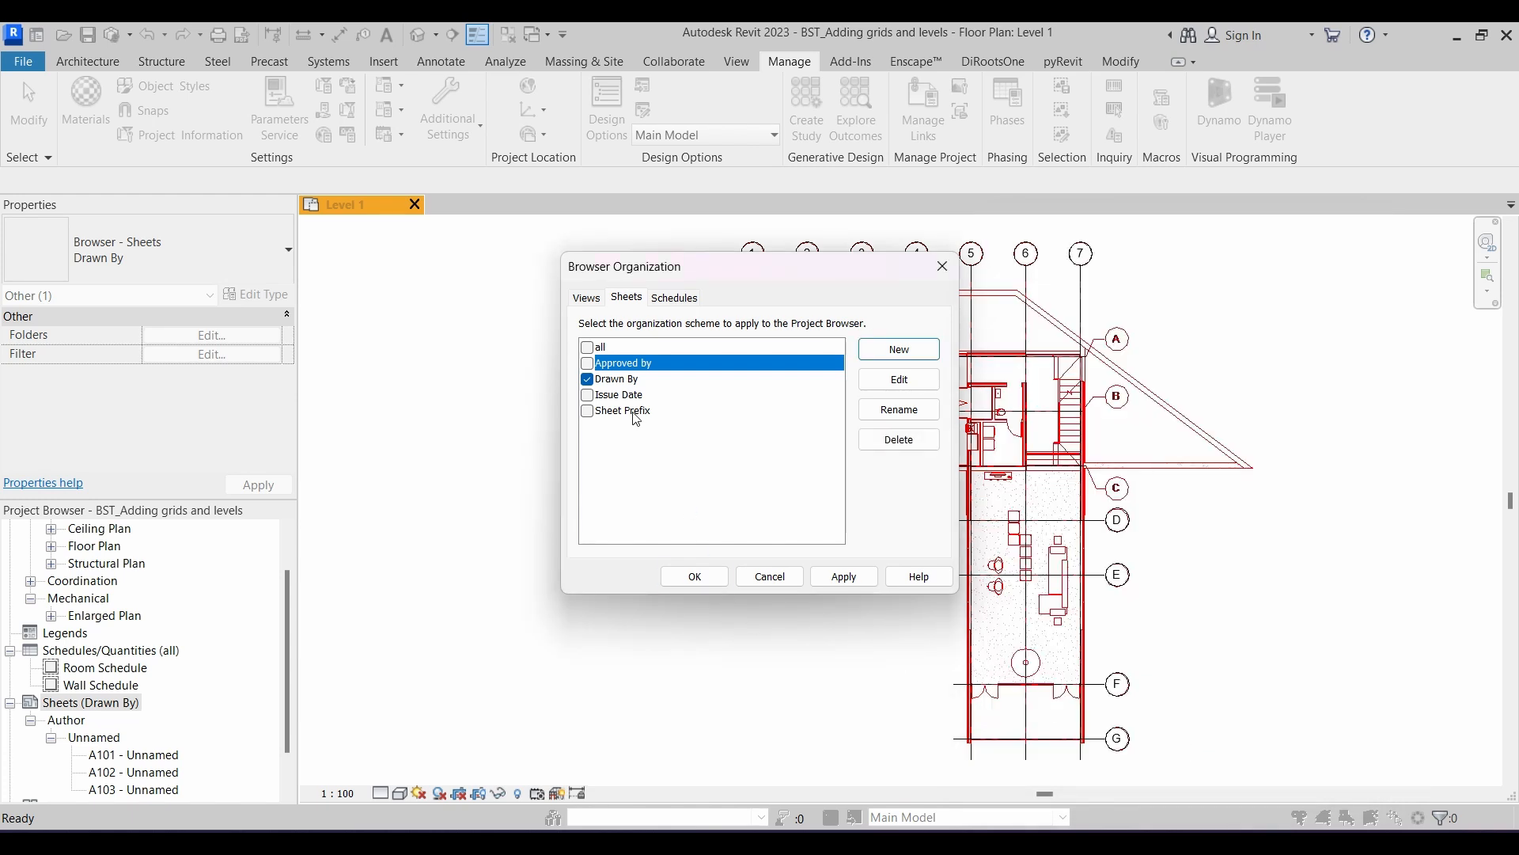
click(587, 364)
click(695, 576)
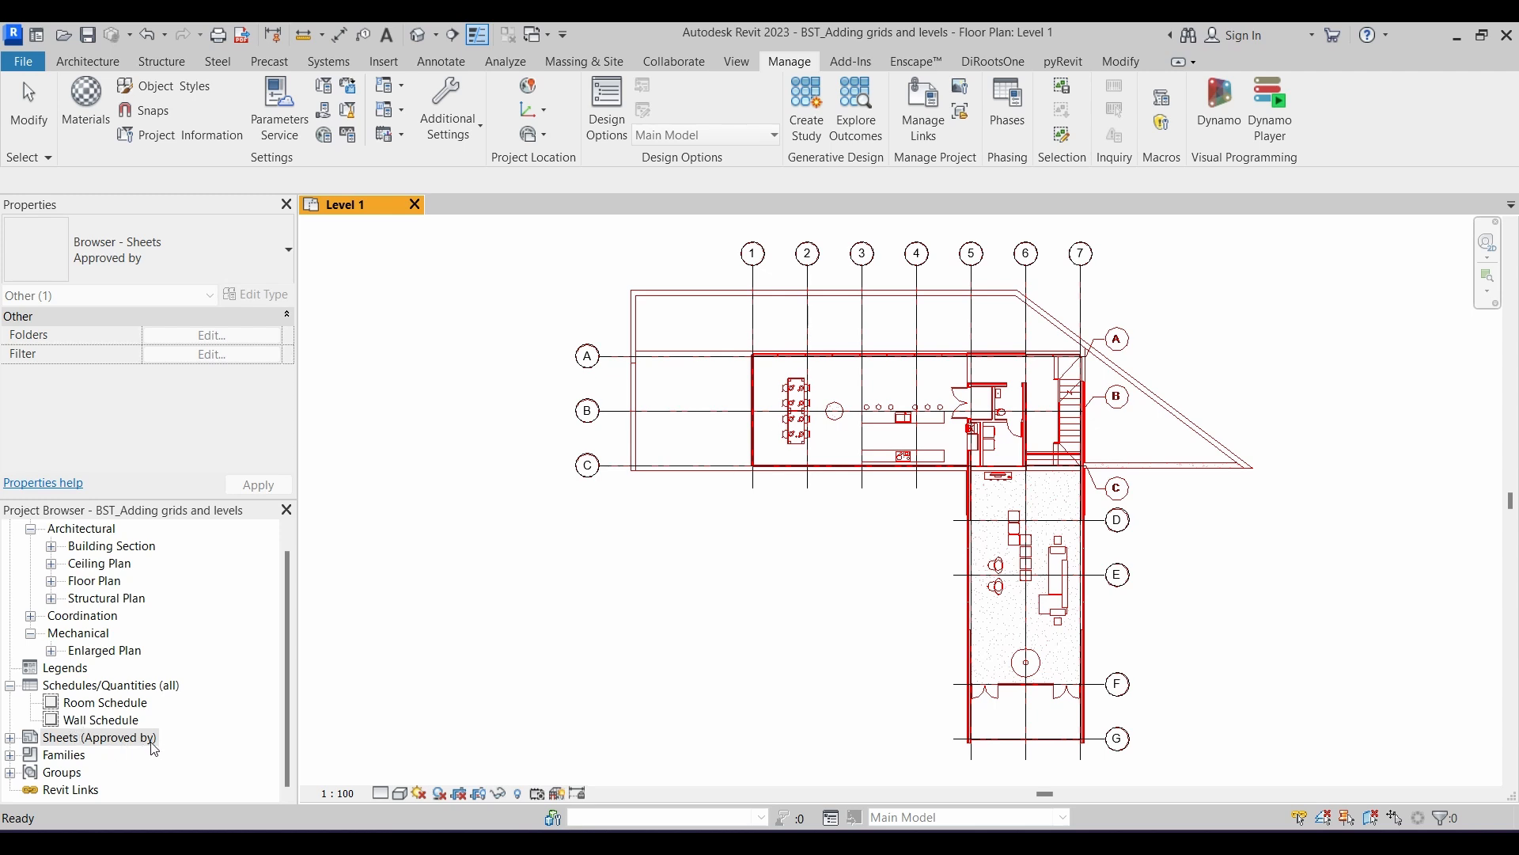
Expand the sheets down to the Approver group in the Project Browser and open sheet A101
click(10, 737)
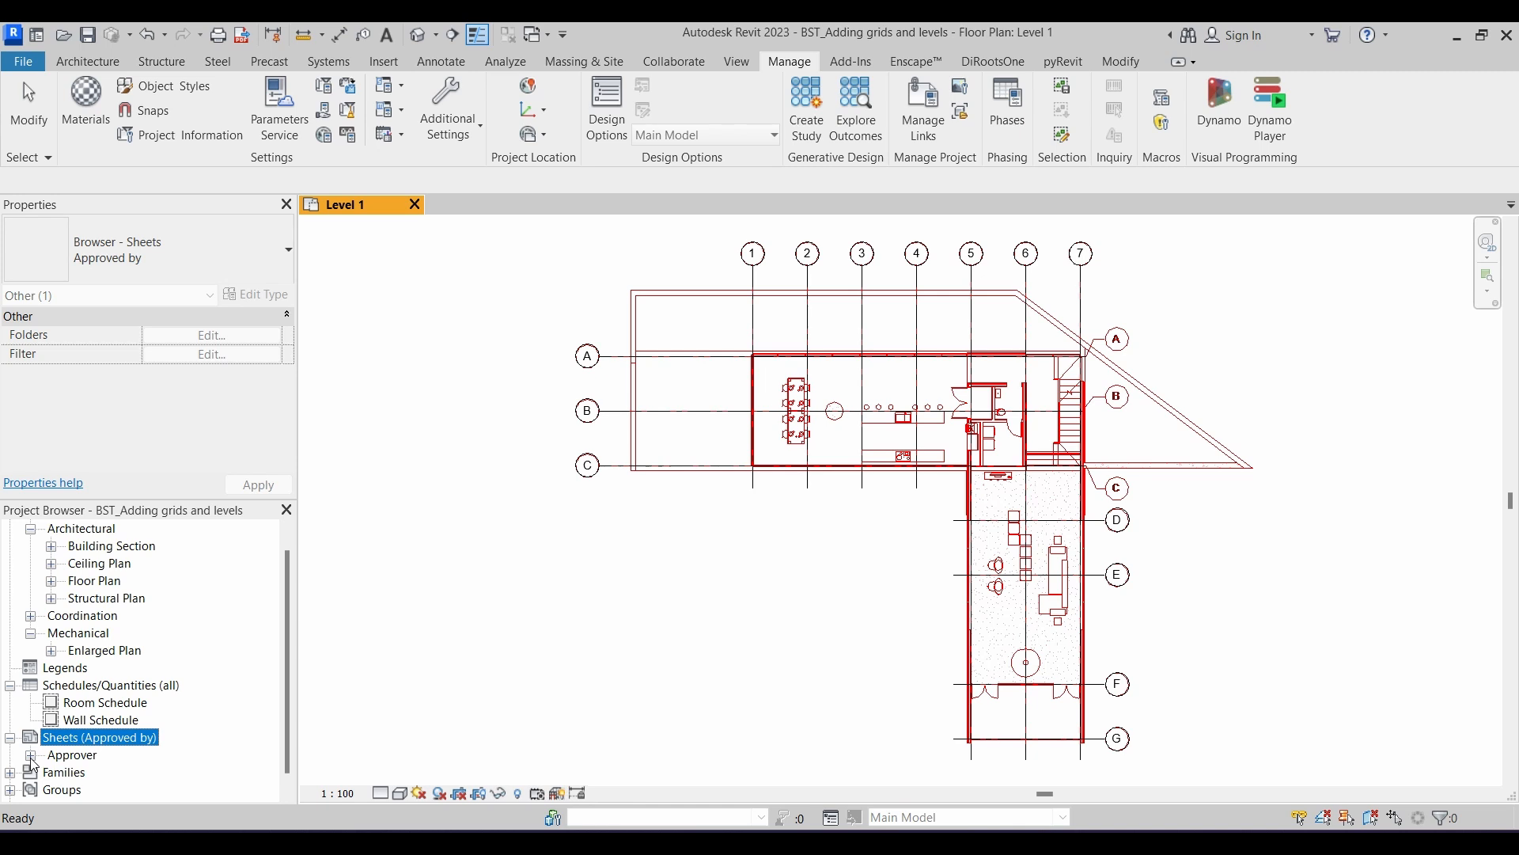
click(30, 755)
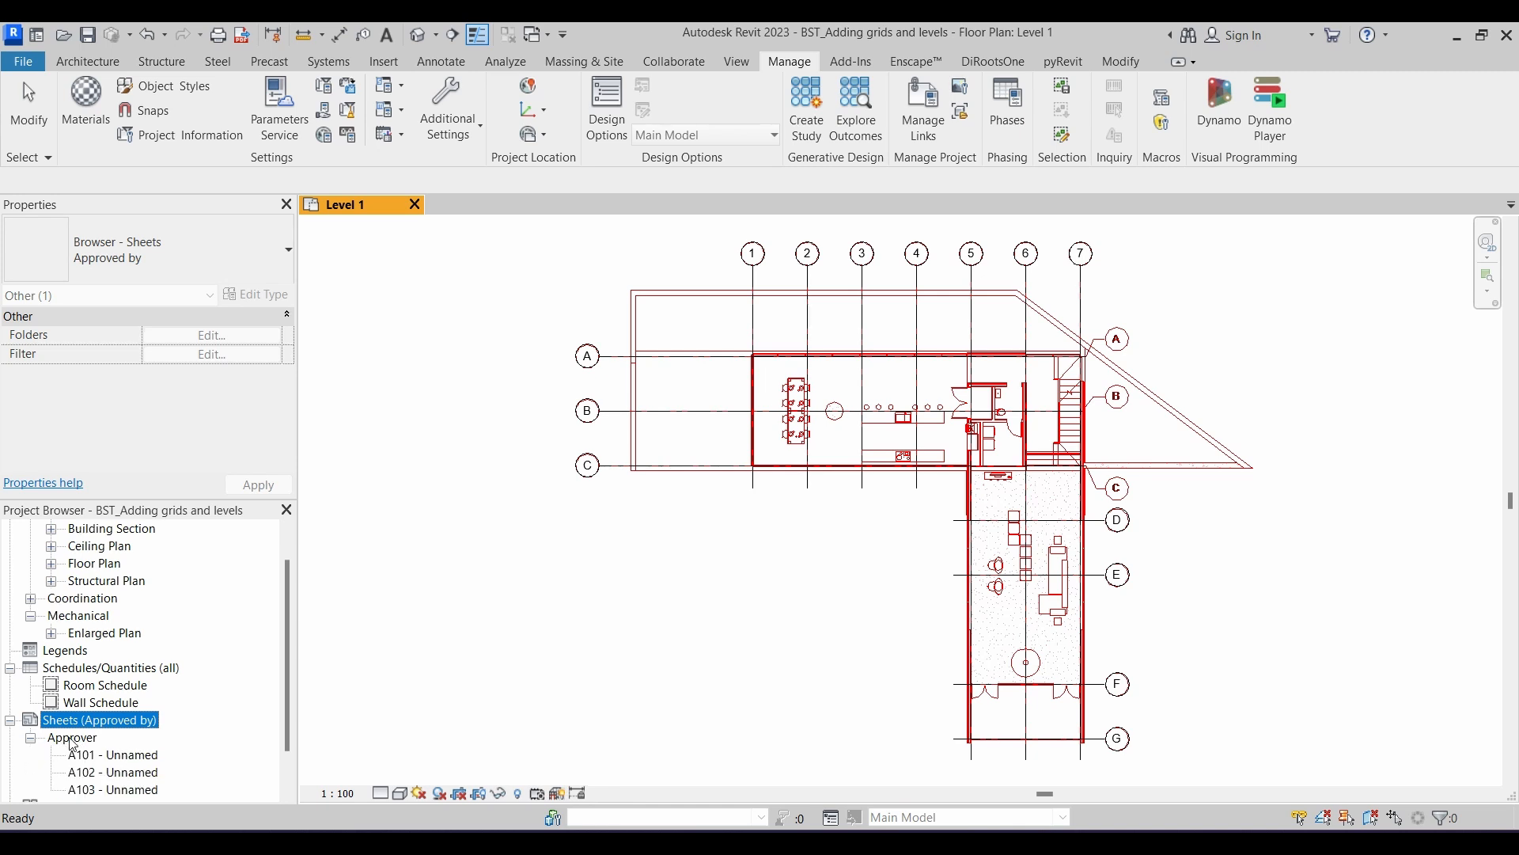
double_click(119, 757)
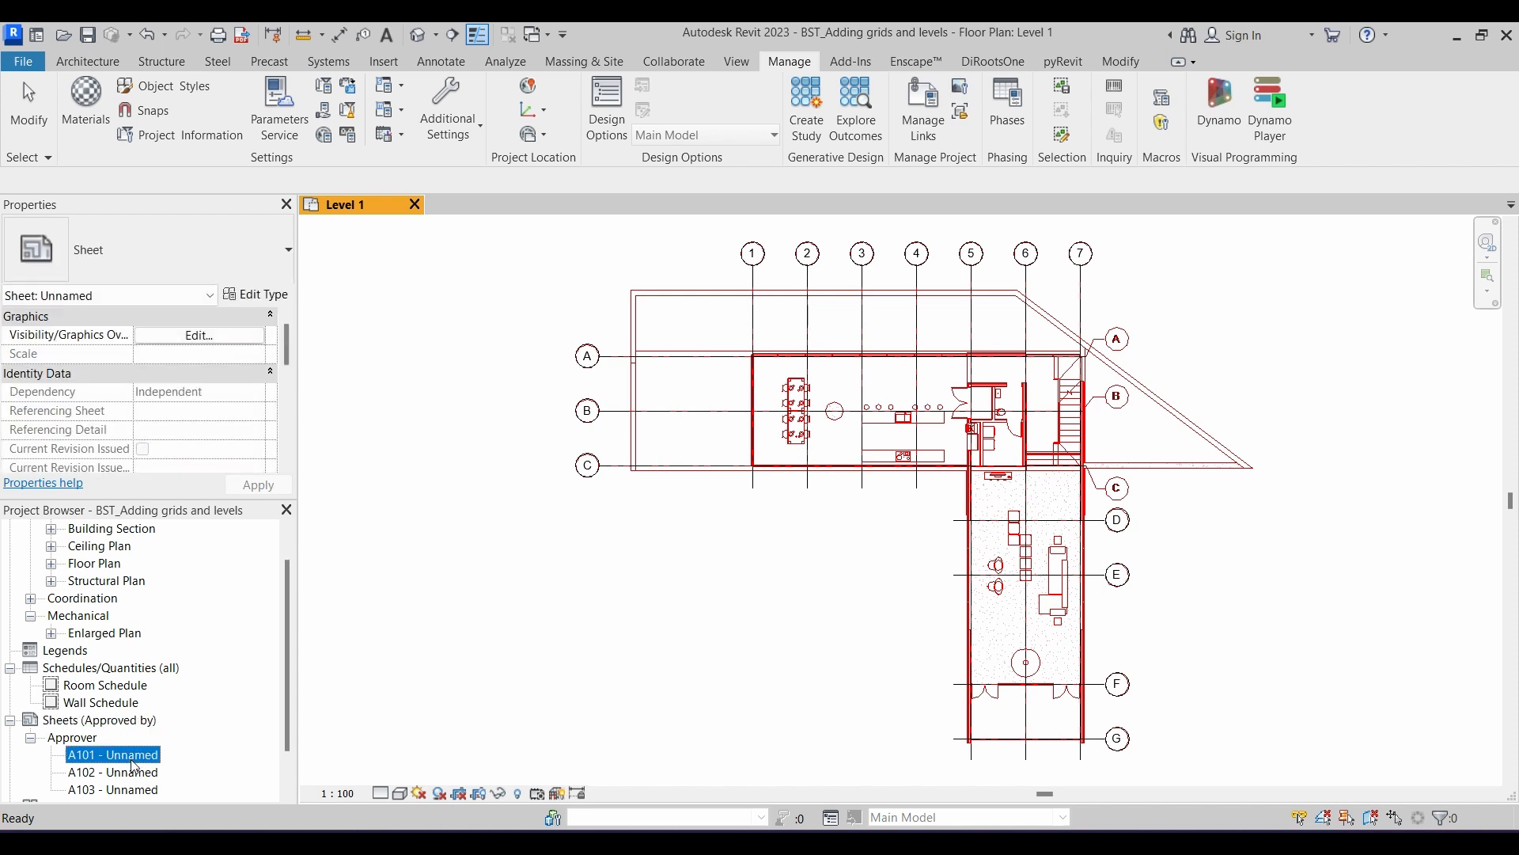
click(380, 491)
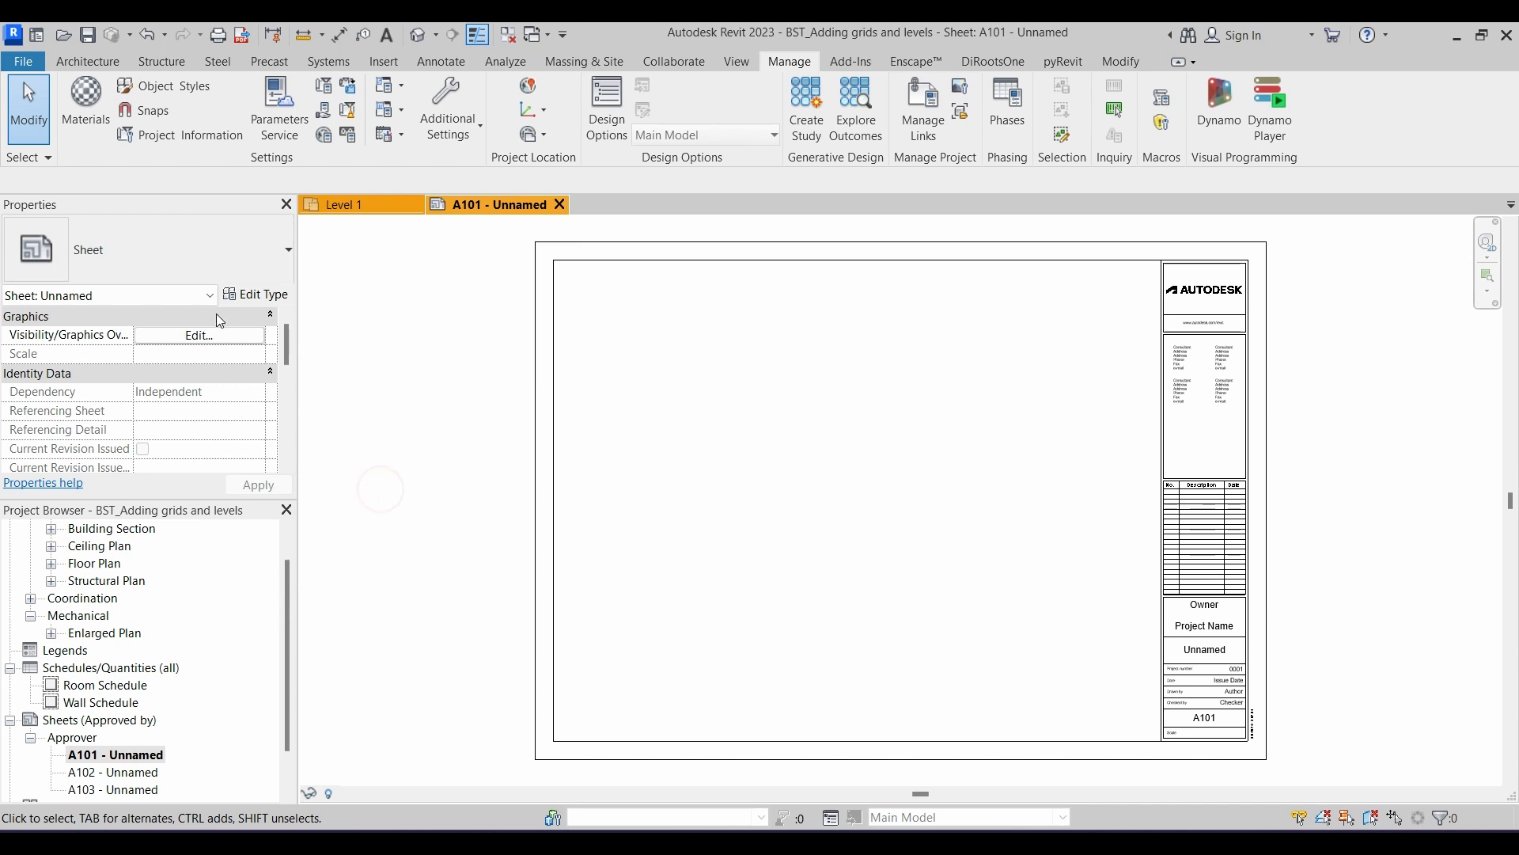
Enter the approver's first name as the Approved By property of sheet A101
scroll(186, 378, down, 5)
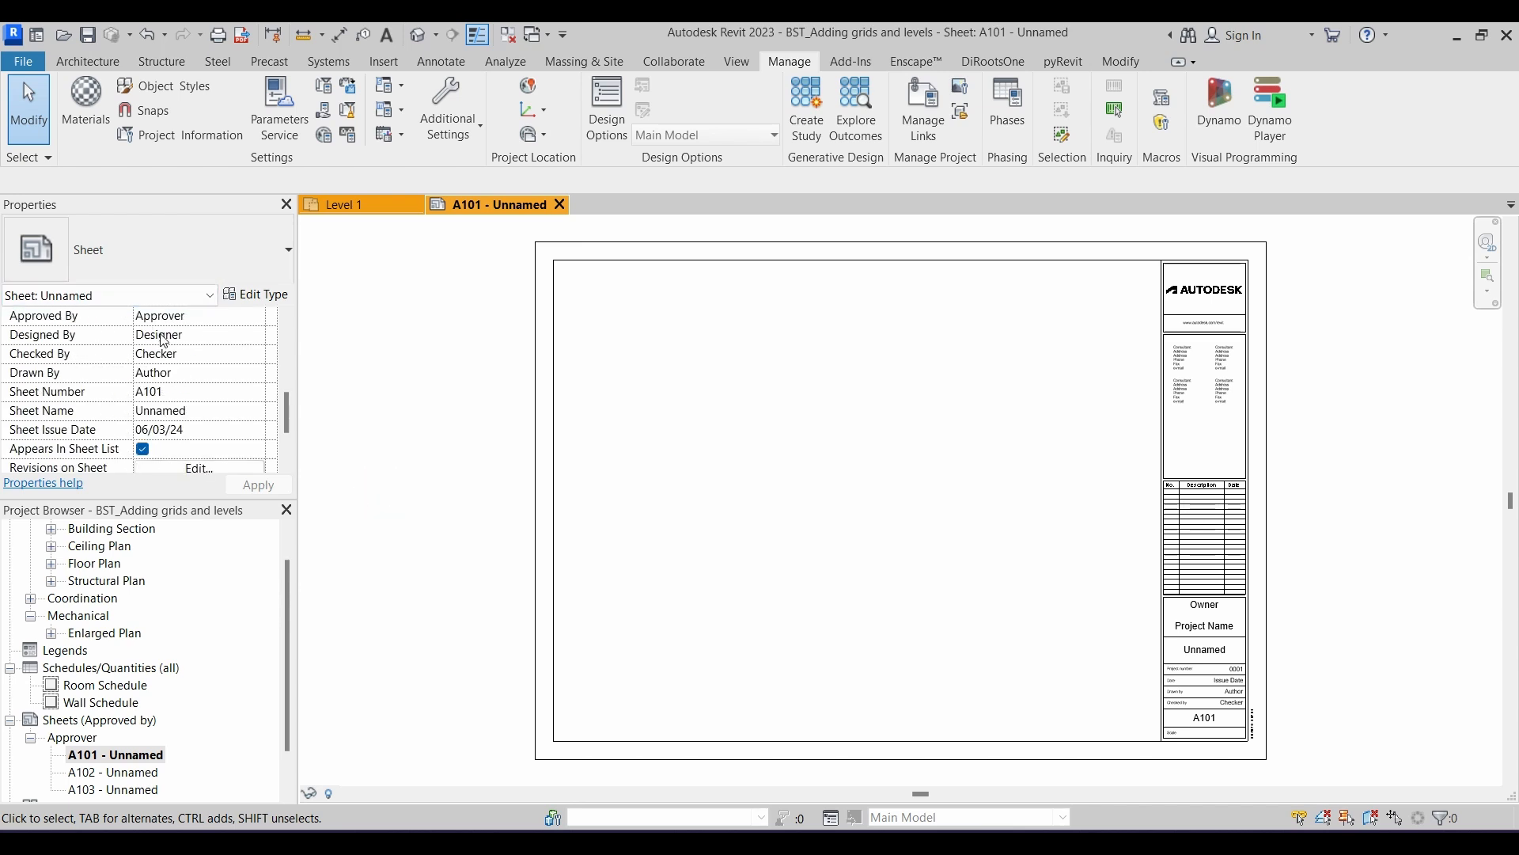
click(218, 317)
double_click(217, 316)
text(Maria)
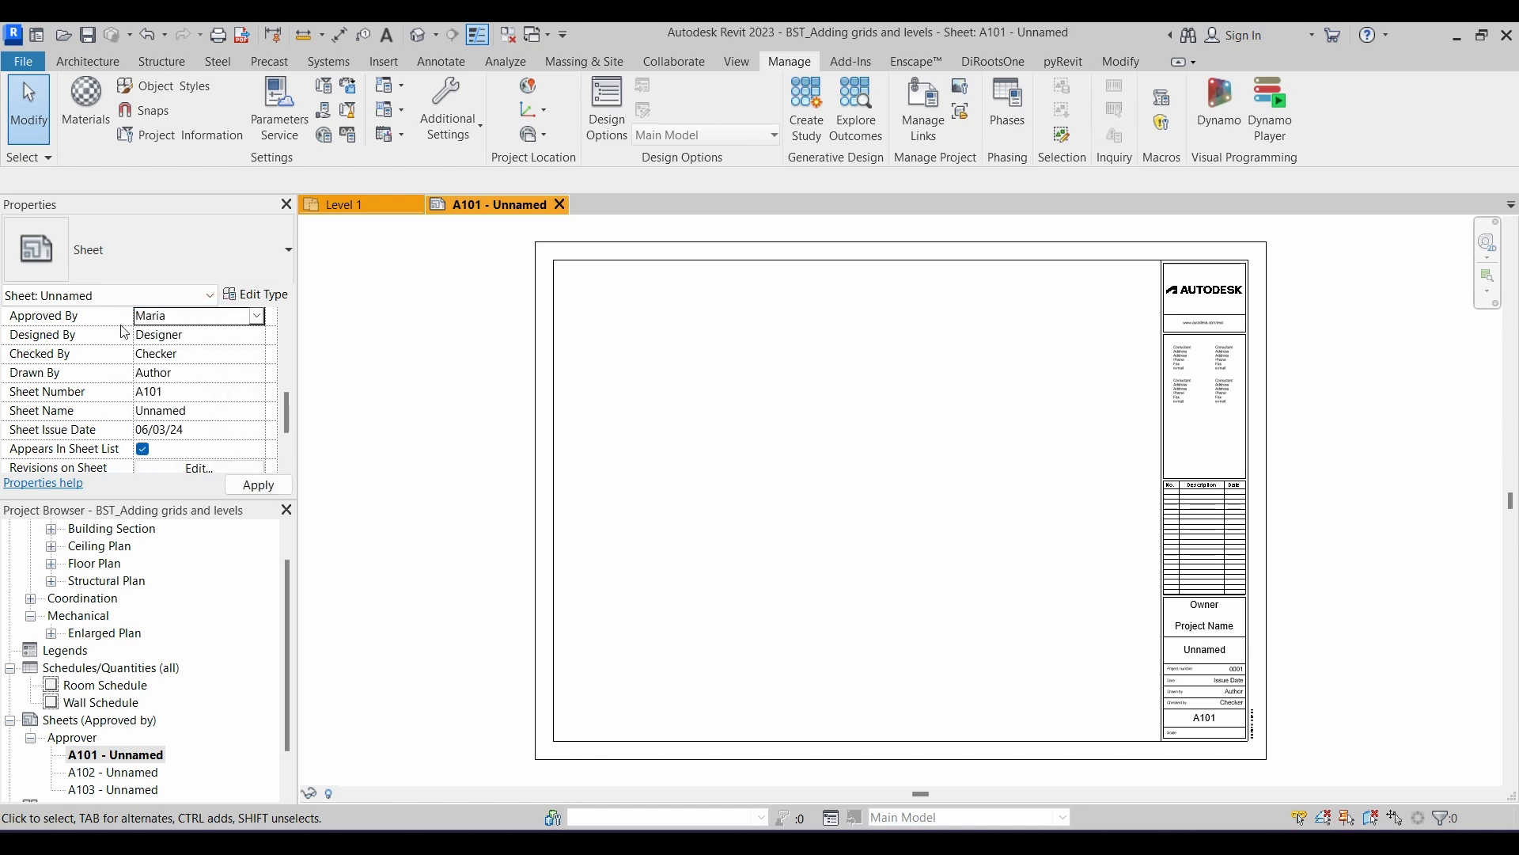
click(349, 614)
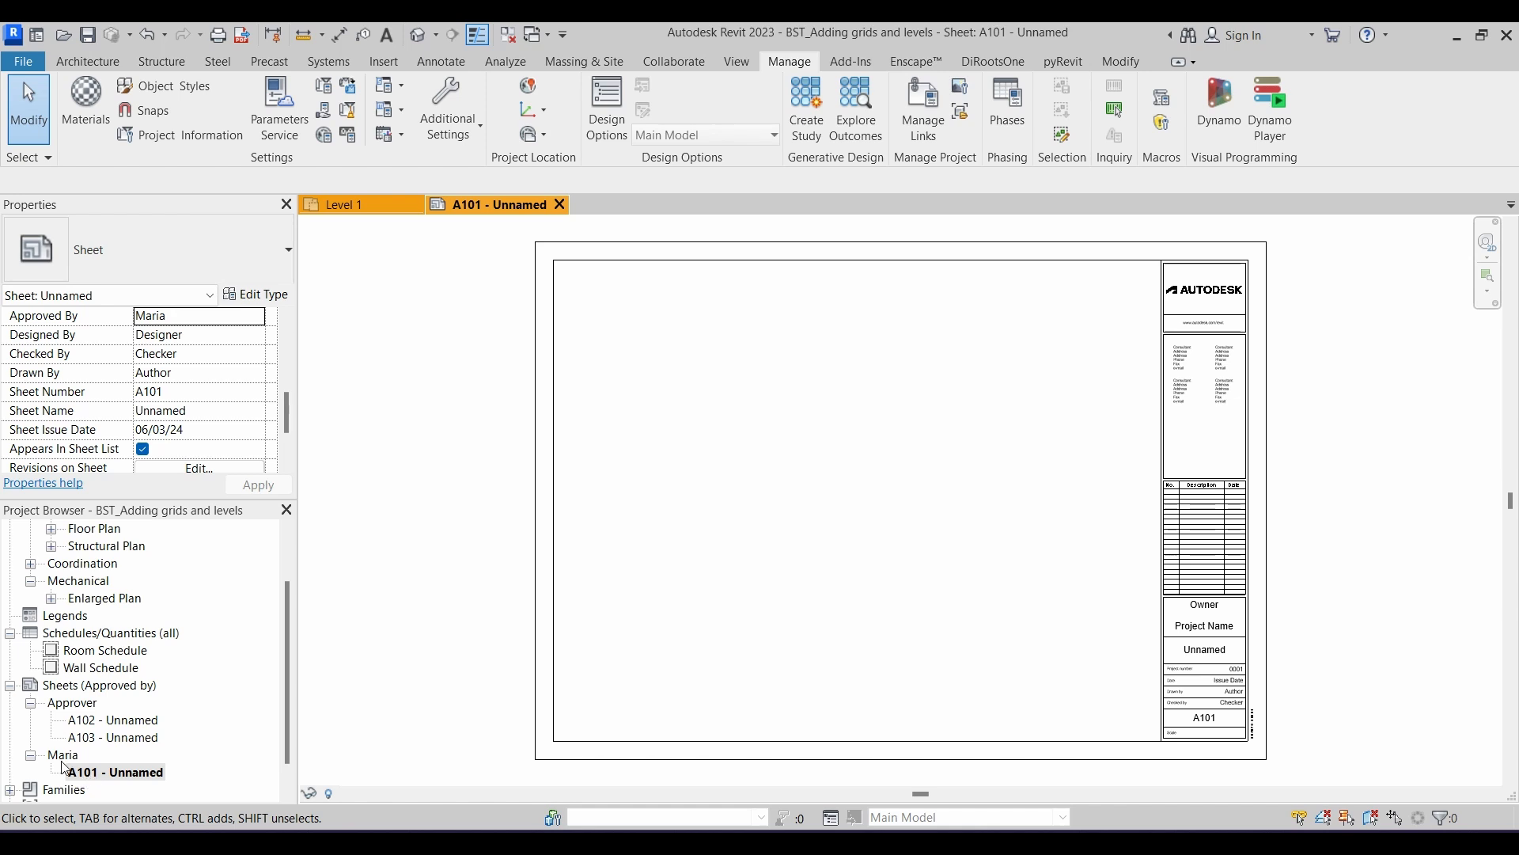
Open sheet A102 and enter a different approver's first name as its Approved By property
click(110, 722)
double_click(109, 722)
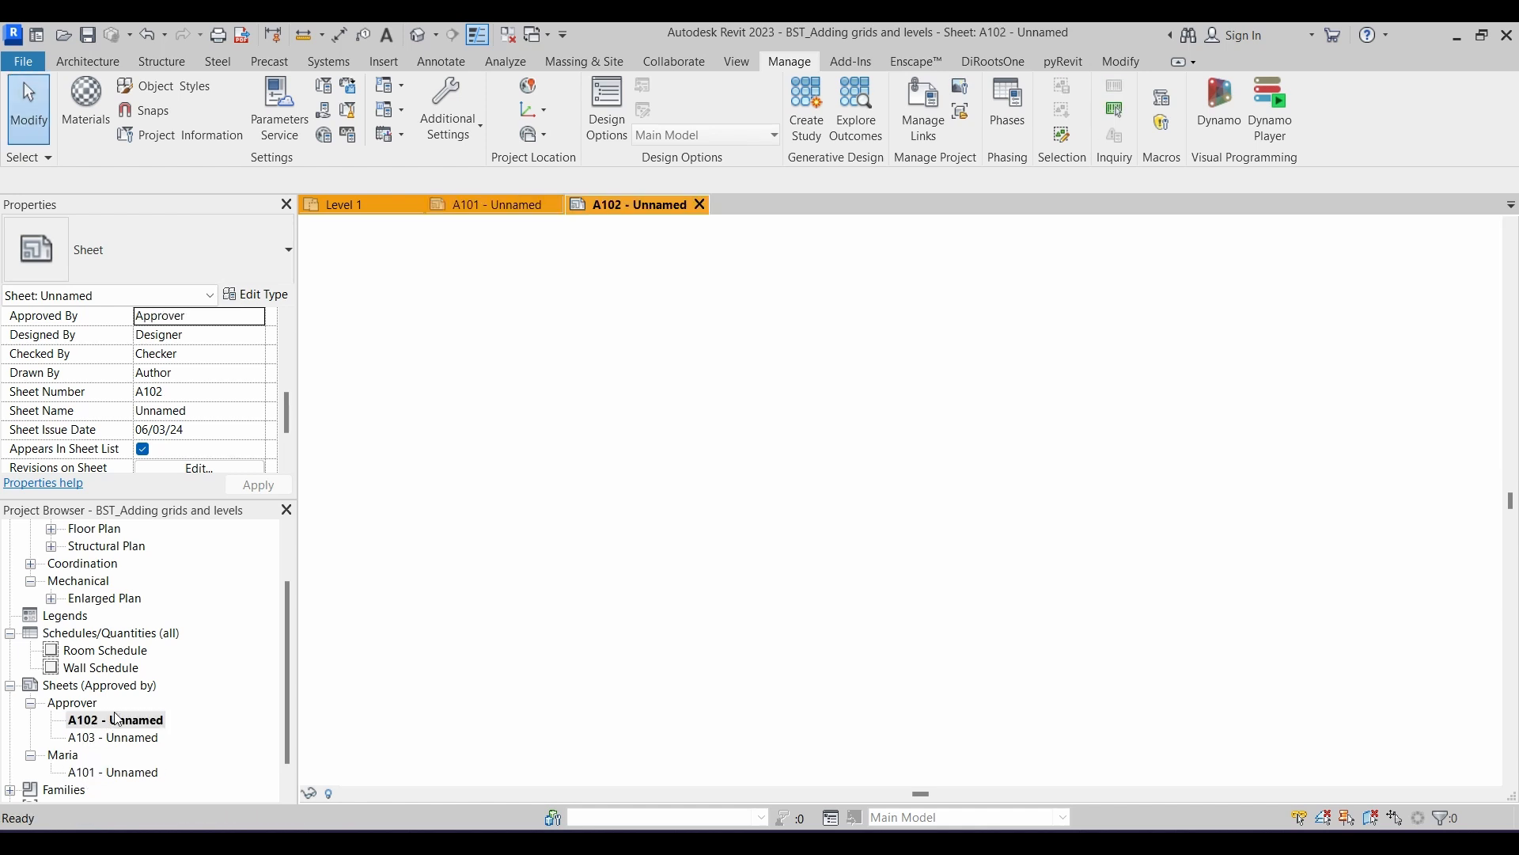
click(503, 429)
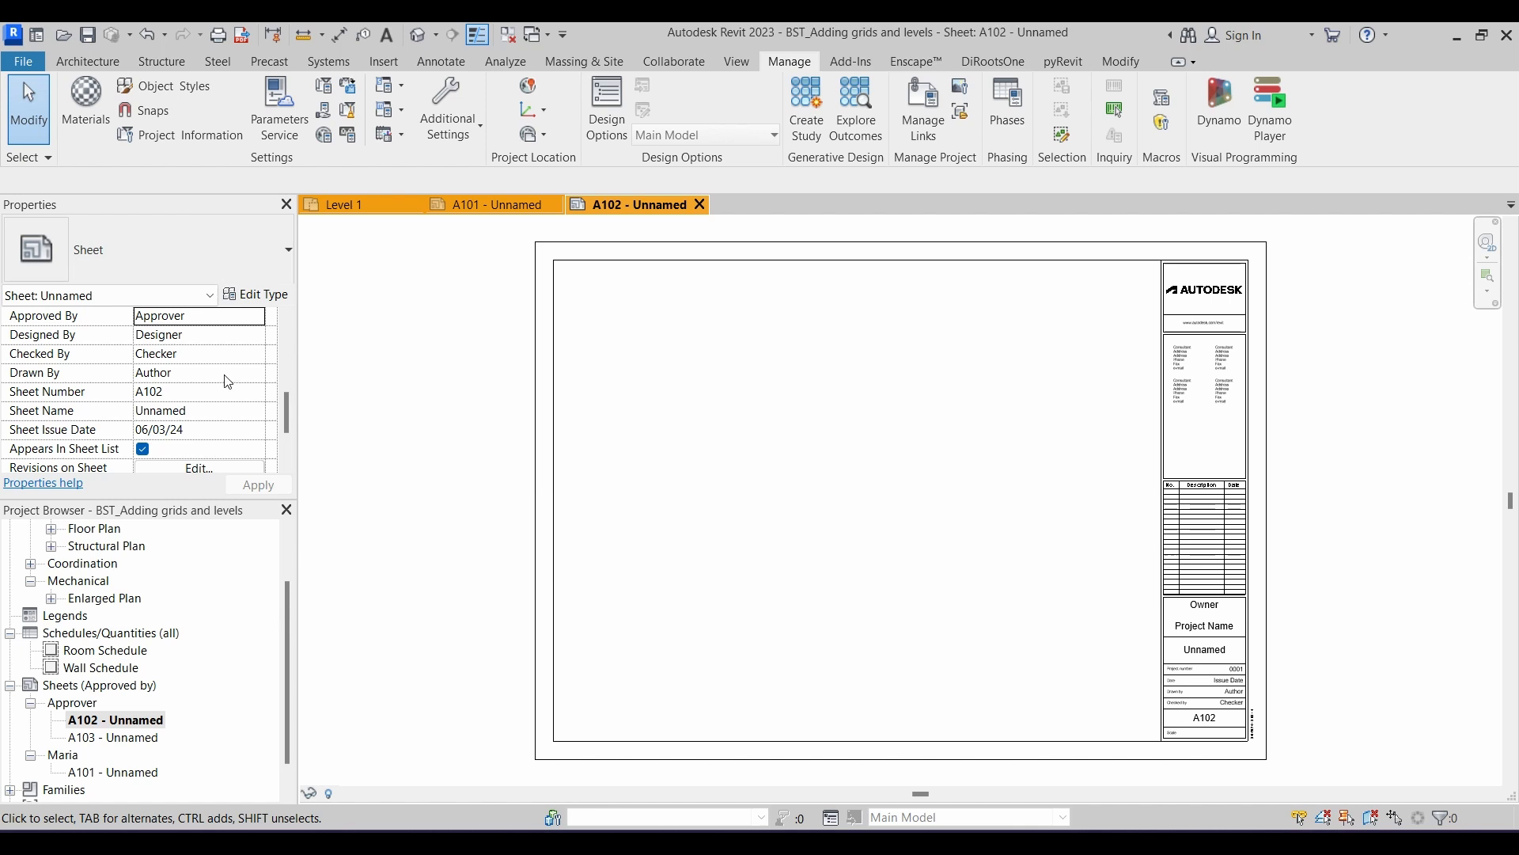
click(235, 315)
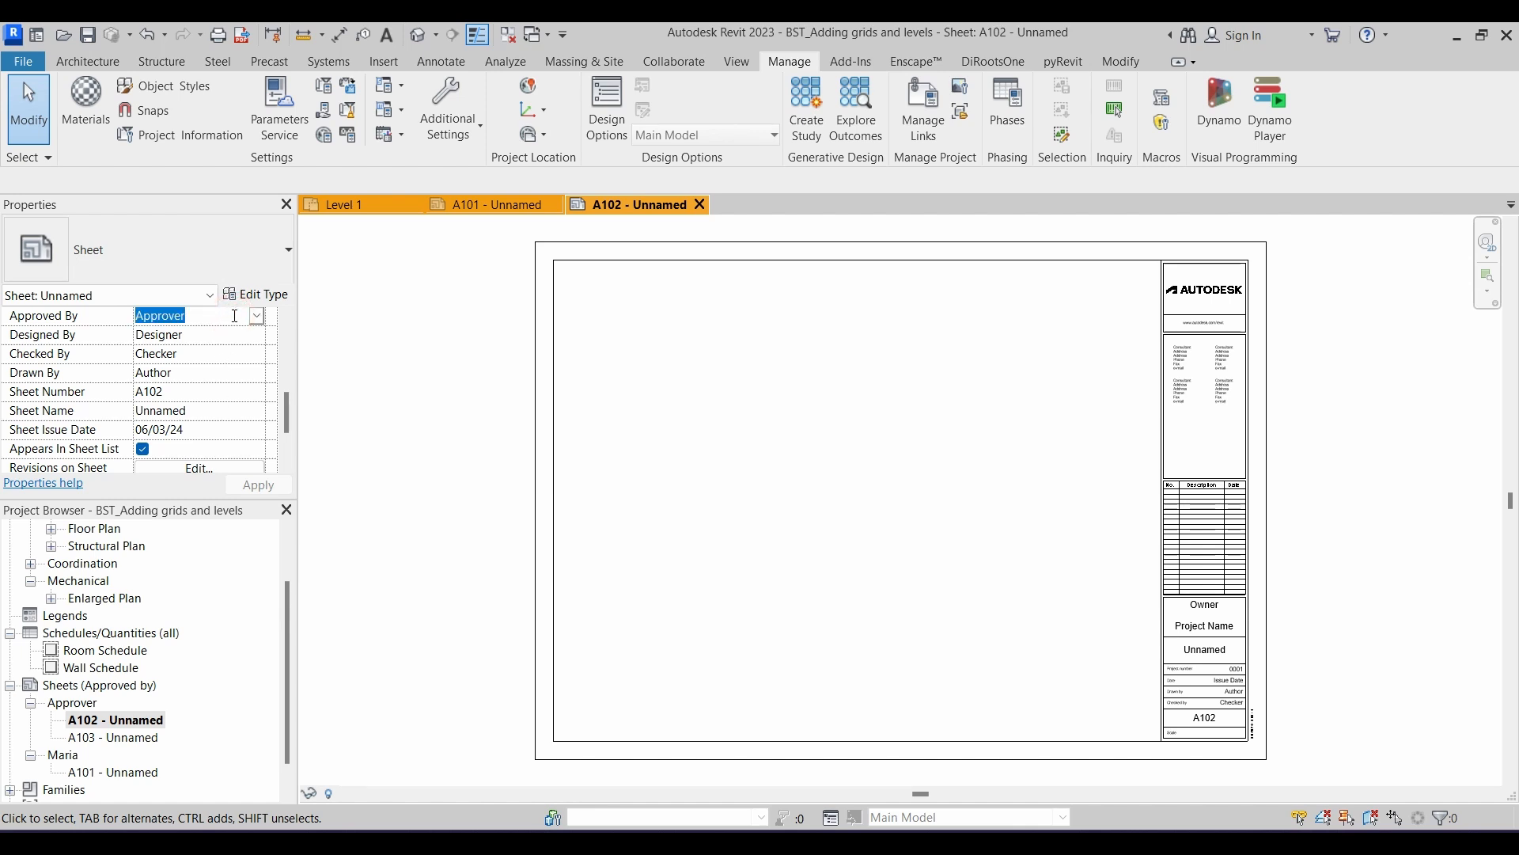
text(Luis)
key(Return)
scroll(110, 740, down, 1)
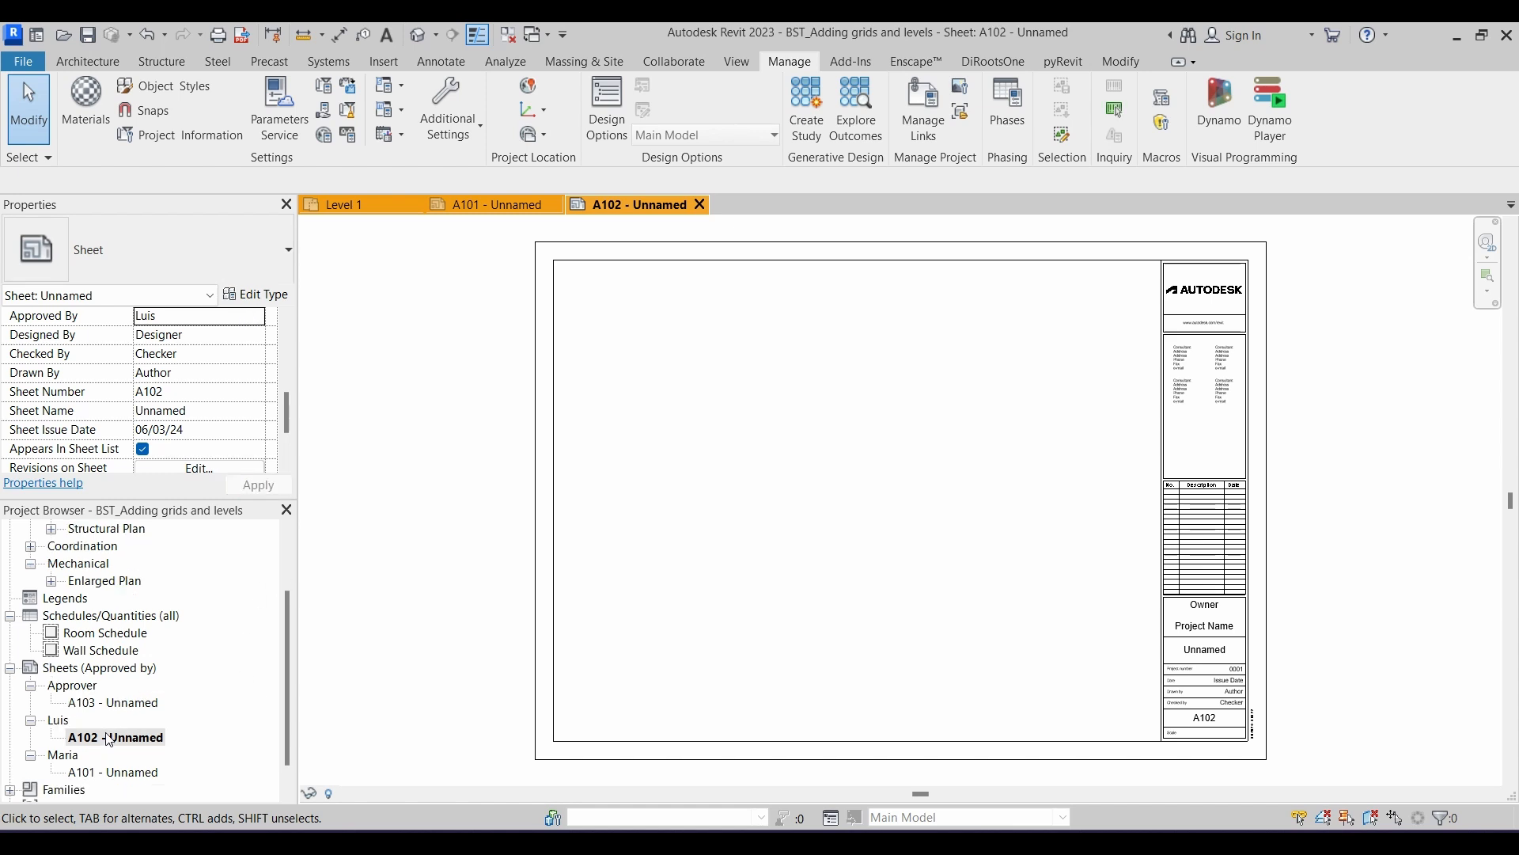